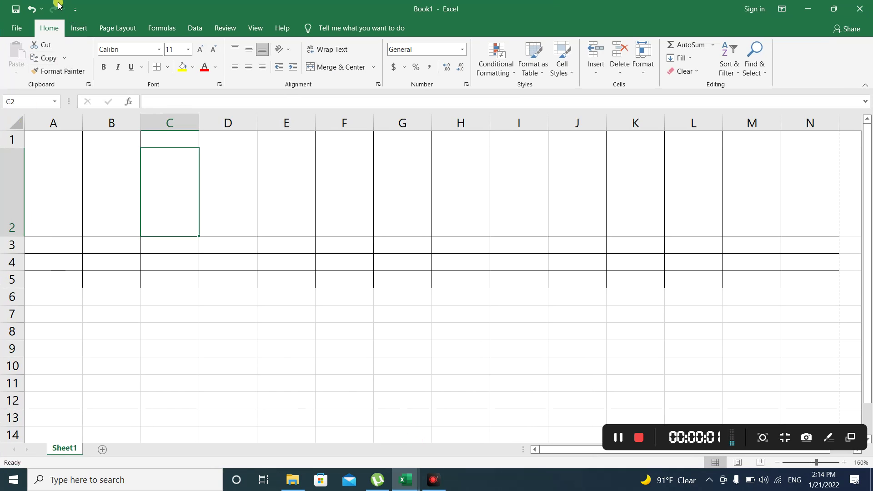
# Undo the last two changes so row 2 returns to its normal height.
pyautogui.click(32, 9)
pyautogui.click(33, 9)
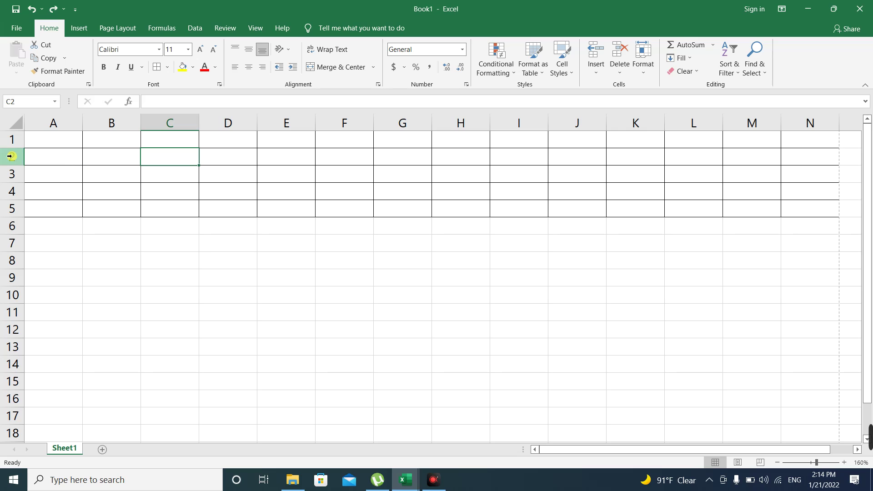
# Set row 2's height to 90 points.
pyautogui.click(10, 156)
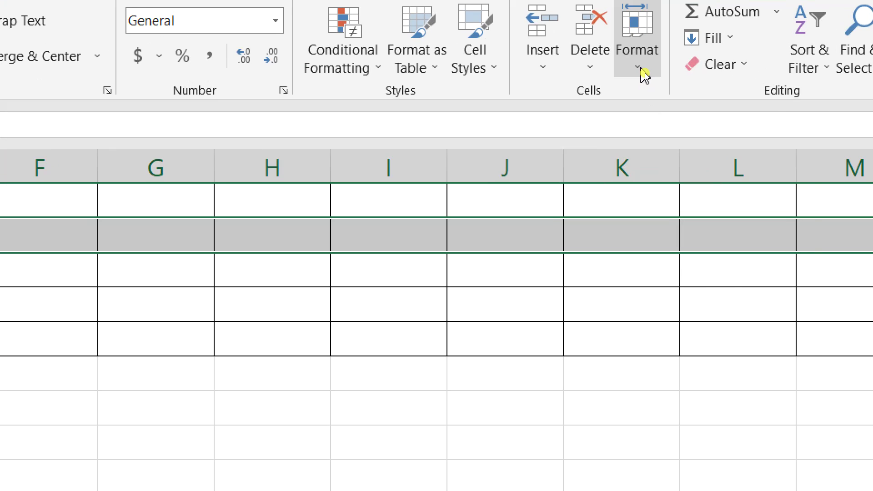
pyautogui.click(645, 76)
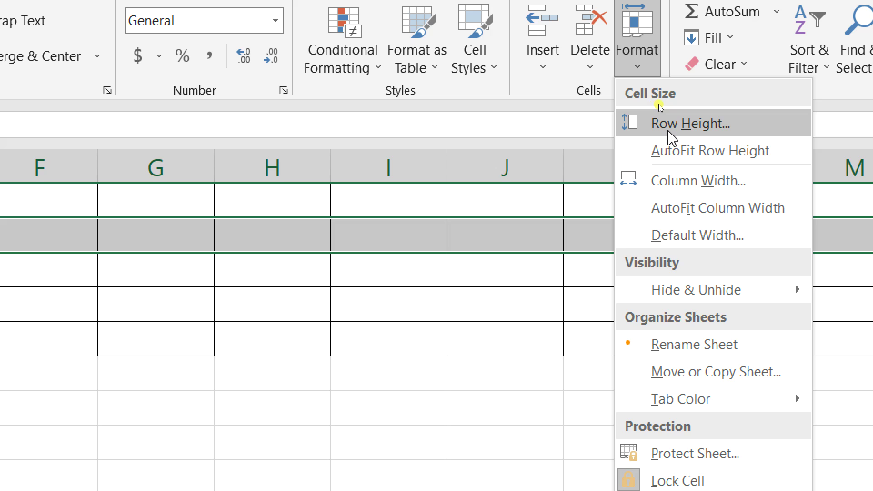
pyautogui.click(668, 132)
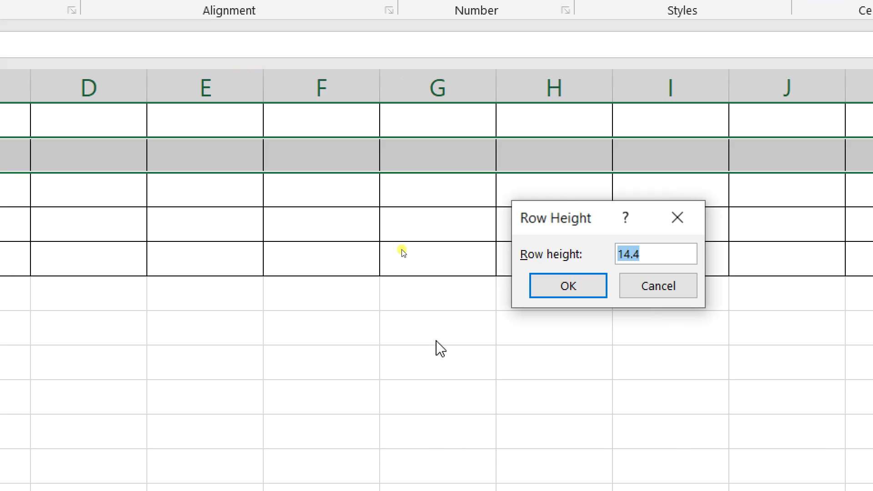
pyautogui.write('90')
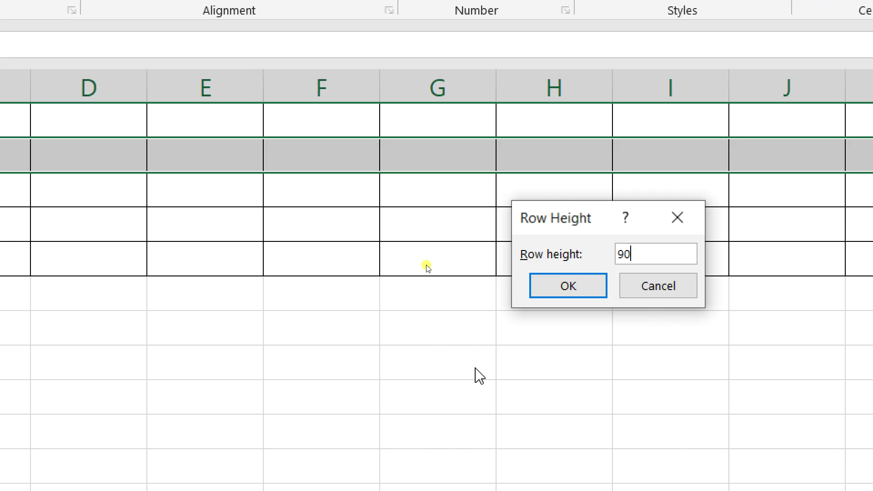
pyautogui.click(541, 285)
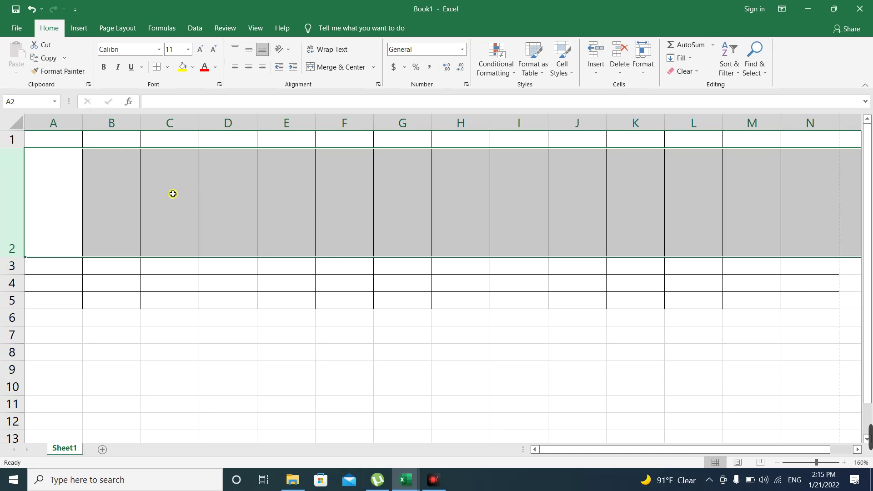
pyautogui.click(259, 274)
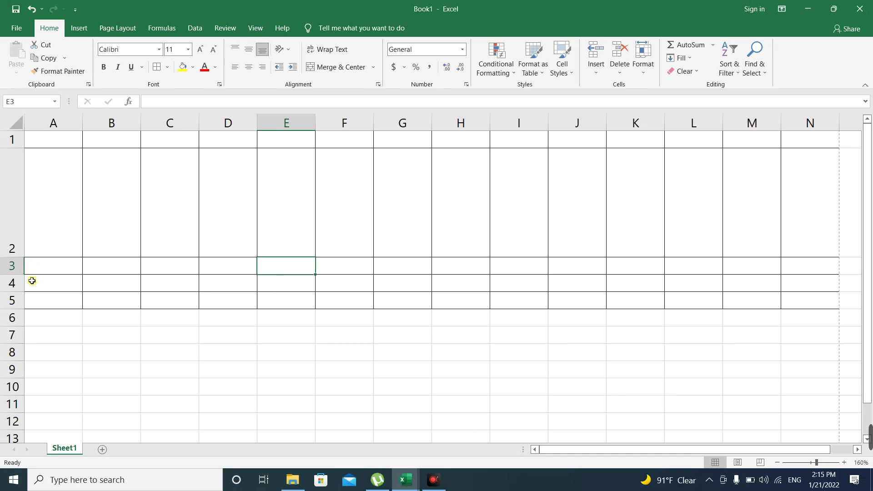
# Select rows 3 to 5 and bring up previews of the open Excel workbooks.
pyautogui.click(10, 267)
pyautogui.click(10, 300)
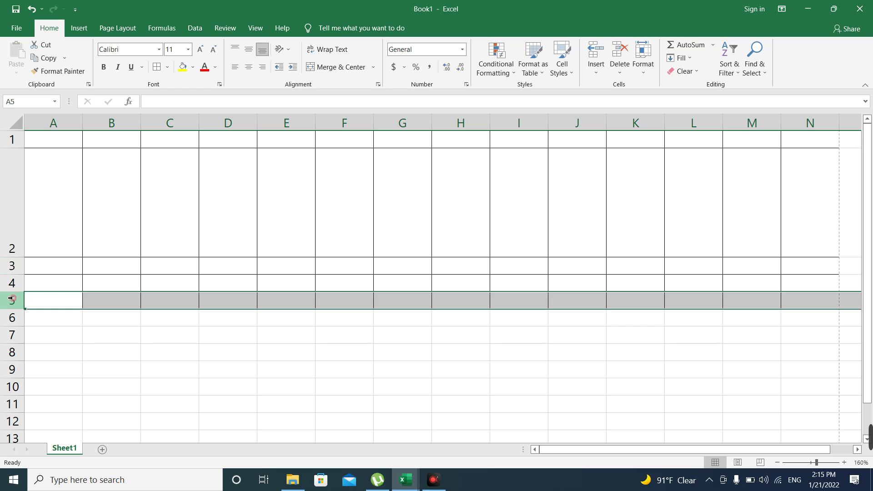
pyautogui.click(12, 267)
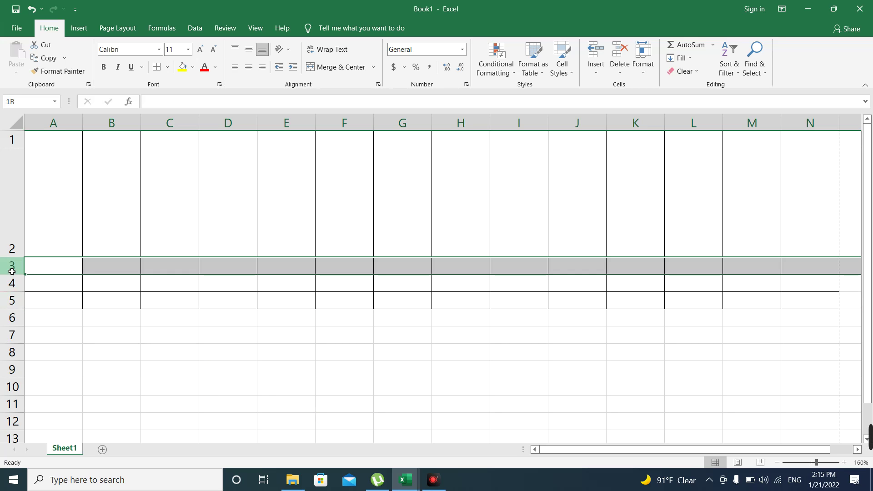
pyautogui.moveTo(12, 268); pyautogui.dragTo(9, 298)
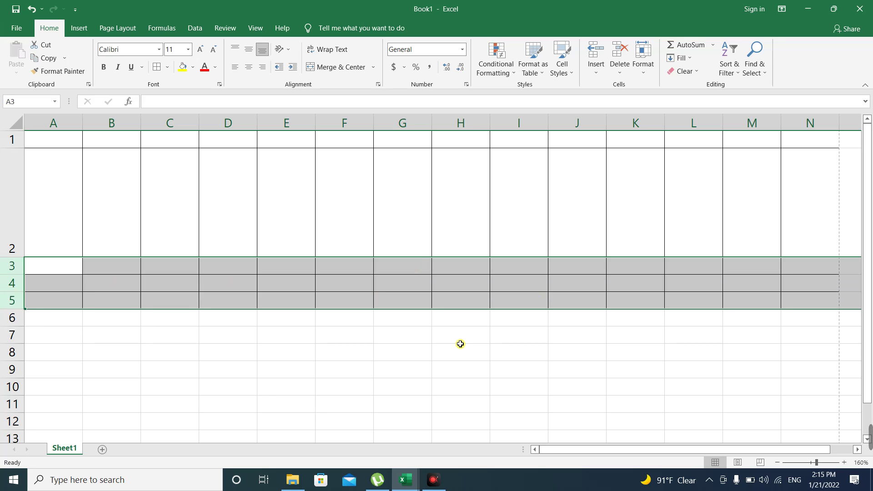
pyautogui.click(415, 477)
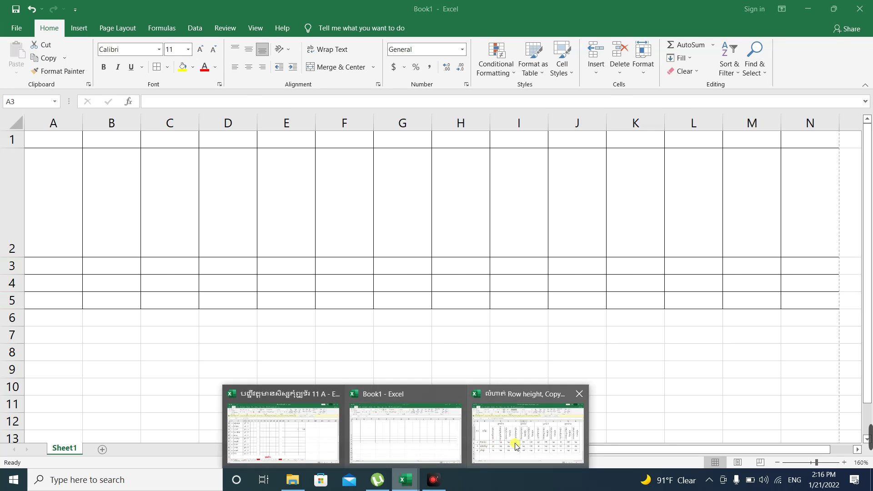
# In the example score table, check that its data rows are 27 points tall.
pyautogui.click(538, 449)
pyautogui.click(110, 297)
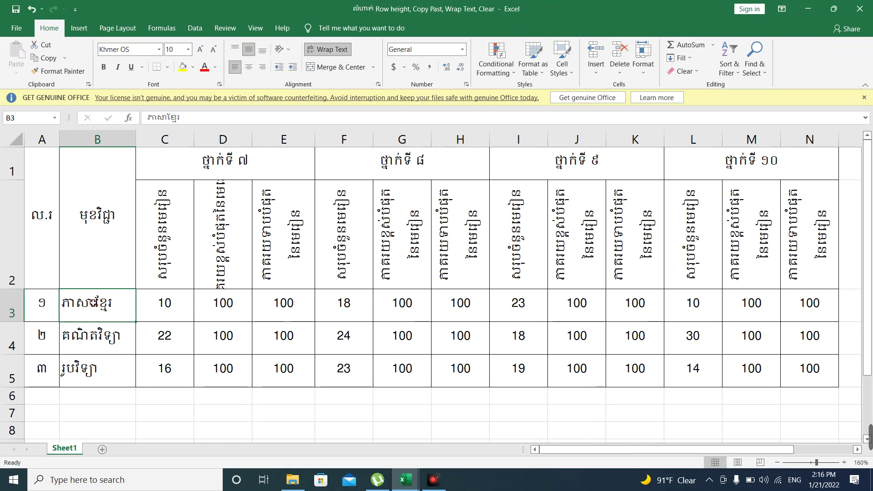
pyautogui.click(640, 72)
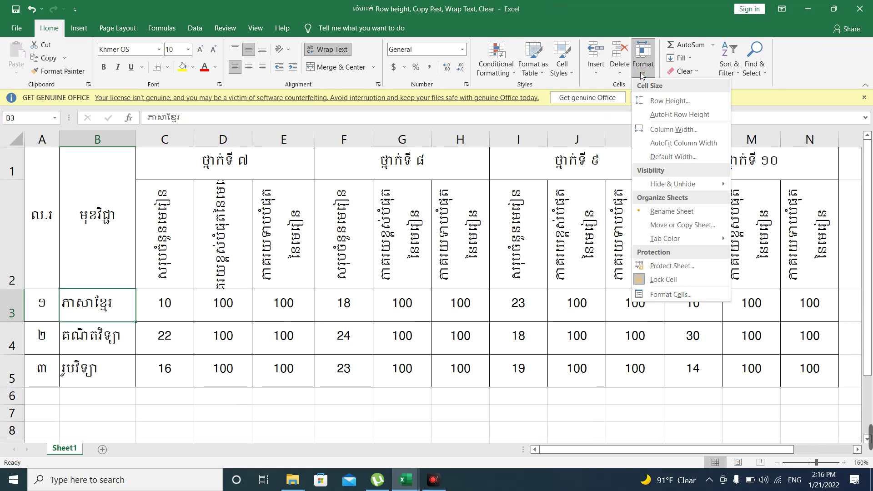
pyautogui.click(668, 101)
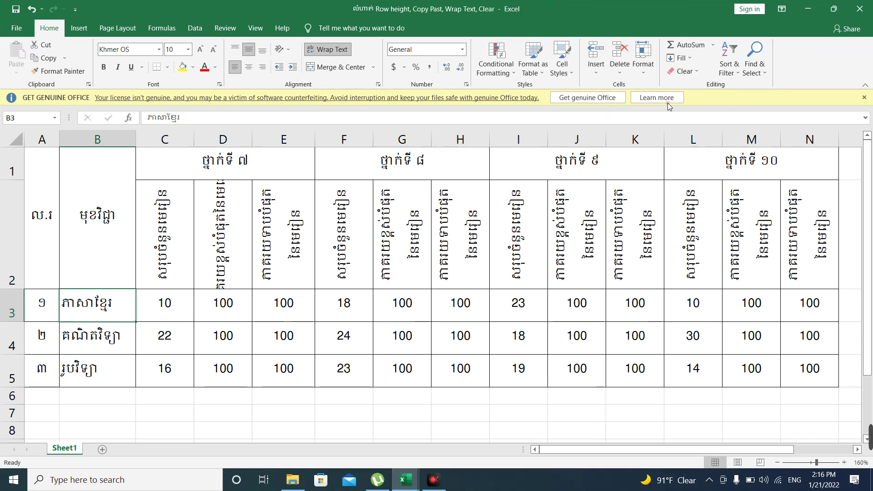
pyautogui.click(499, 206)
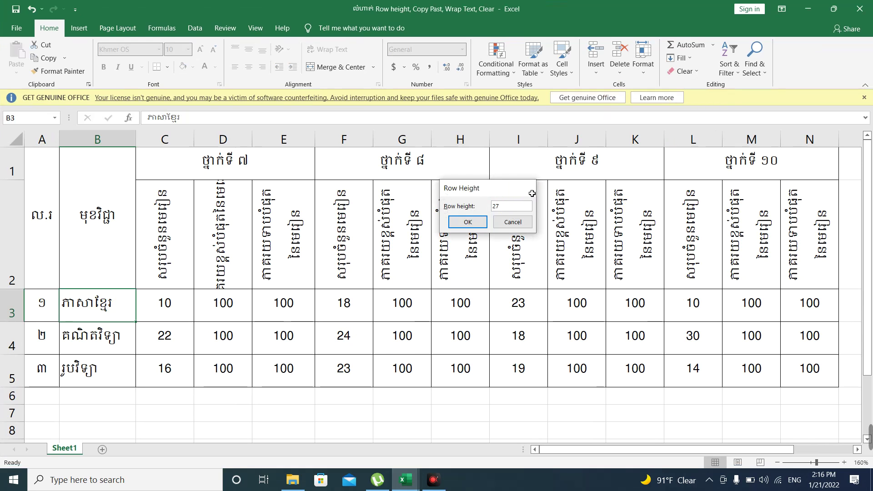
pyautogui.click(467, 222)
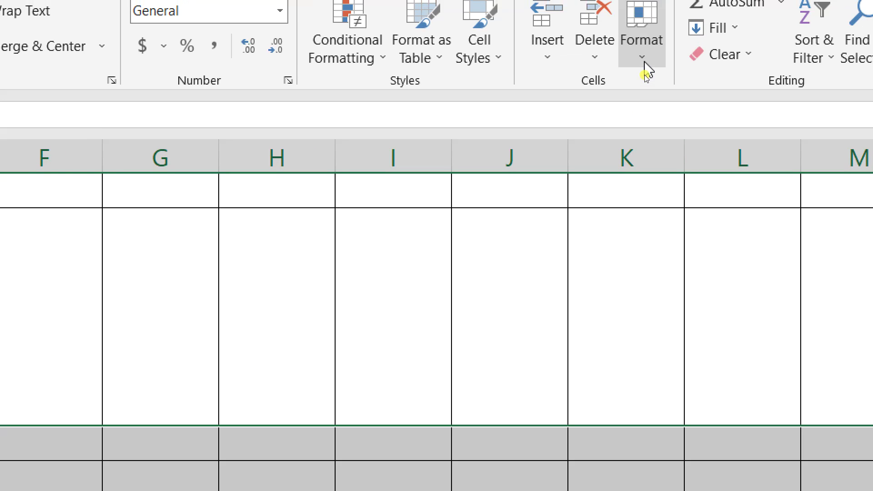
# Set rows 3 to 5 of Book1 to a height of 27.
pyautogui.click(647, 72)
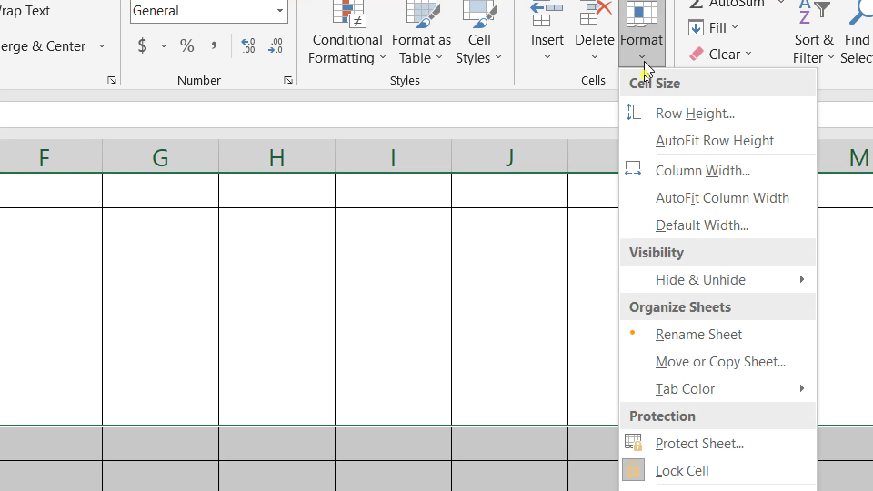
pyautogui.click(661, 105)
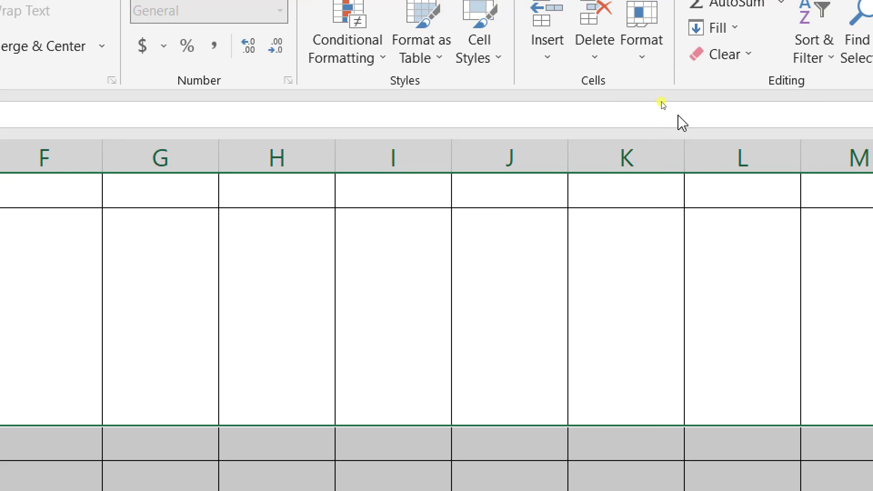
pyautogui.write('27')
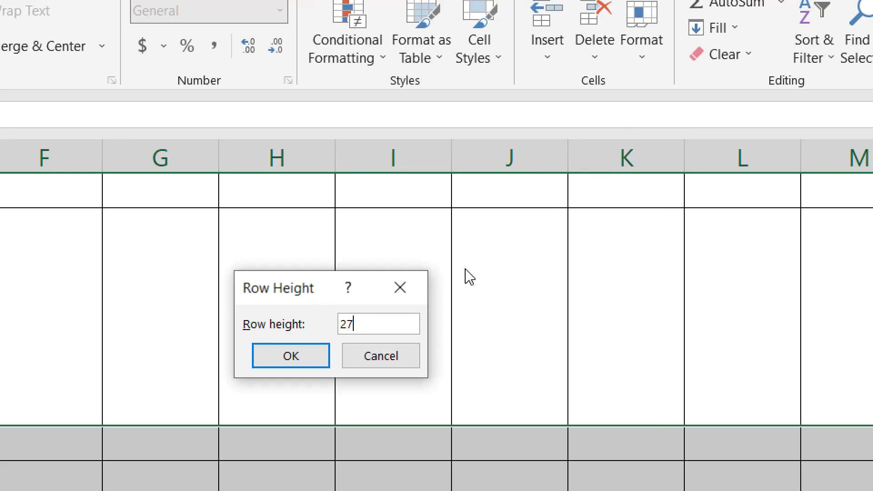
pyautogui.click(289, 361)
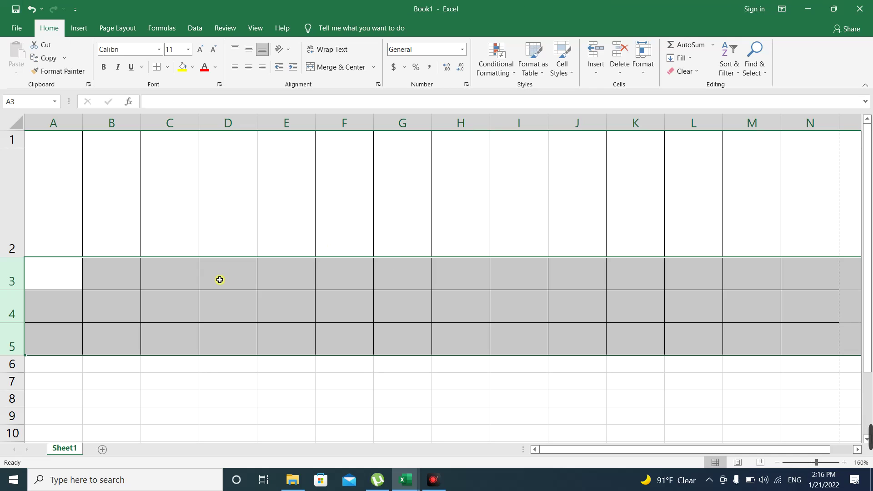
pyautogui.click(219, 280)
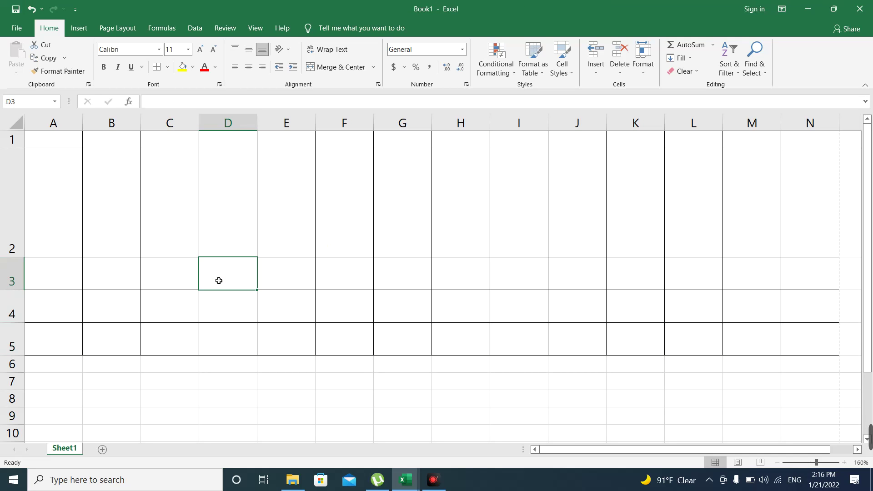
# Give row 1 a height of 27 points.
pyautogui.click(13, 139)
pyautogui.rightClick(13, 140)
pyautogui.click(13, 138)
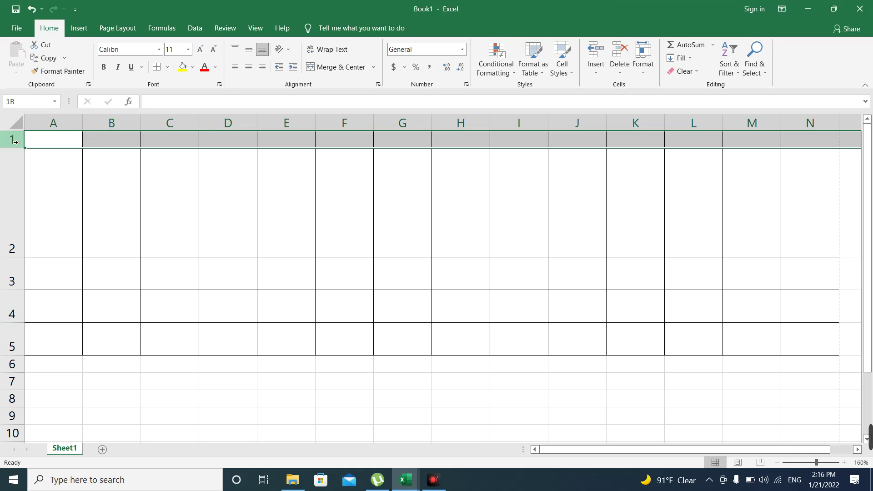
pyautogui.click(643, 68)
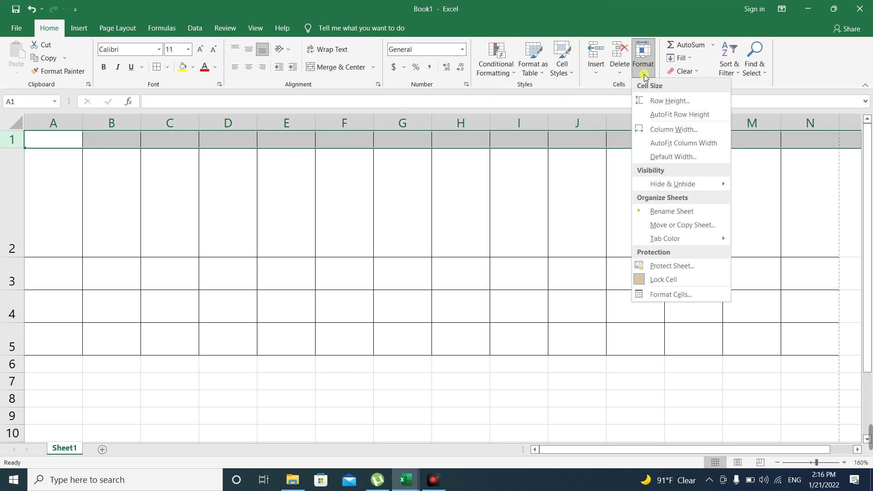
pyautogui.click(655, 100)
pyautogui.write('27')
pyautogui.click(484, 222)
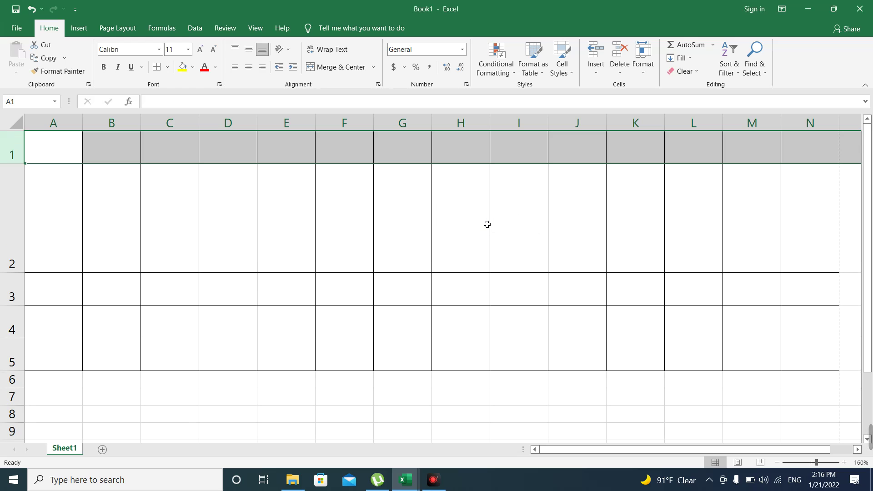
pyautogui.click(175, 283)
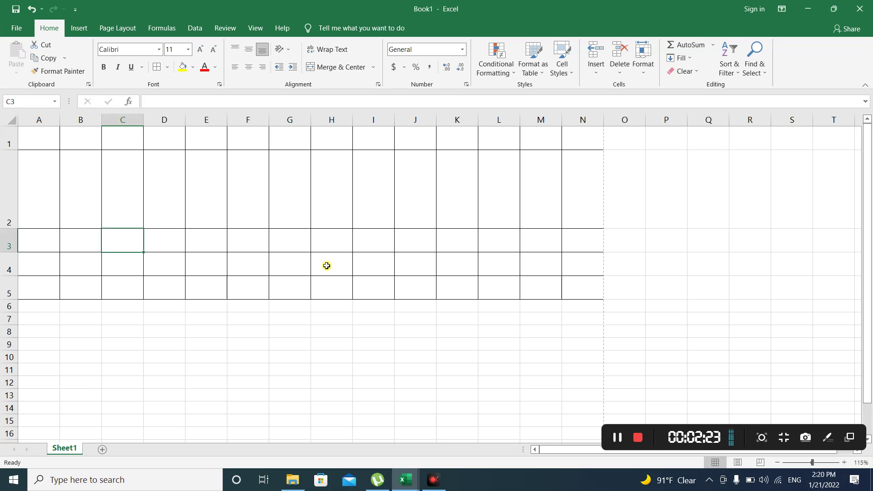
# Switch to the example score table and read column A's width of 4.56.
pyautogui.click(292, 306)
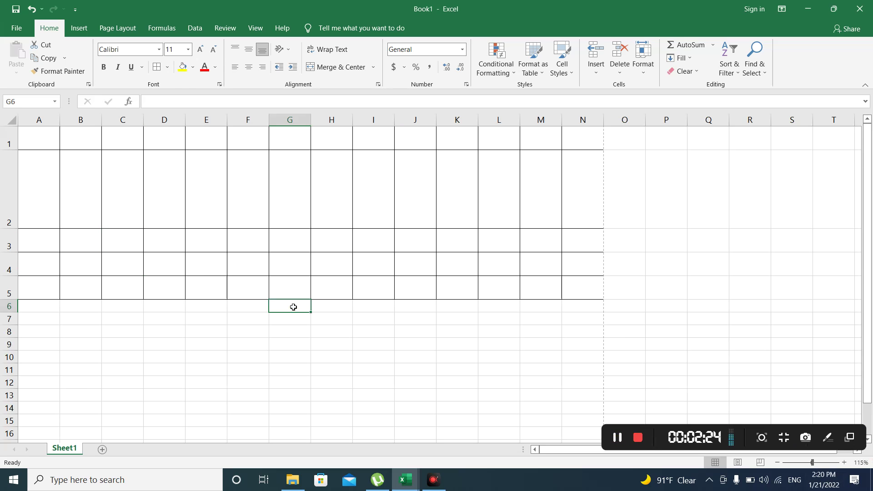
pyautogui.click(47, 119)
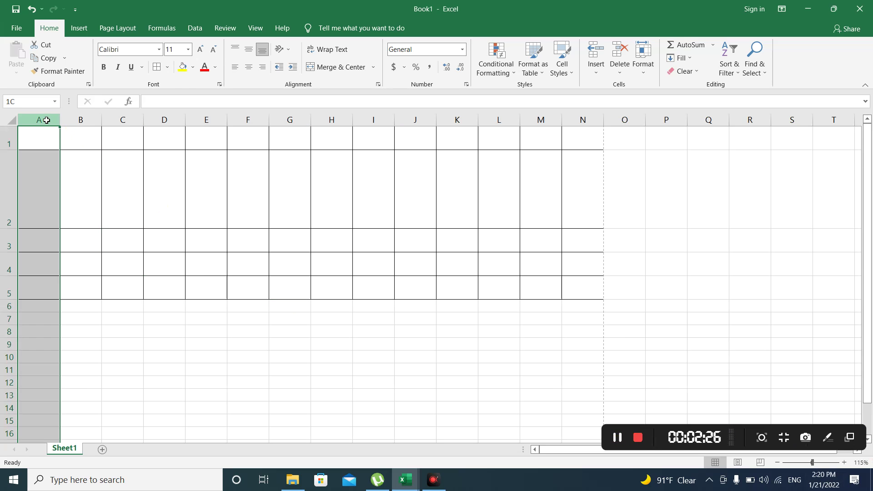
pyautogui.click(407, 481)
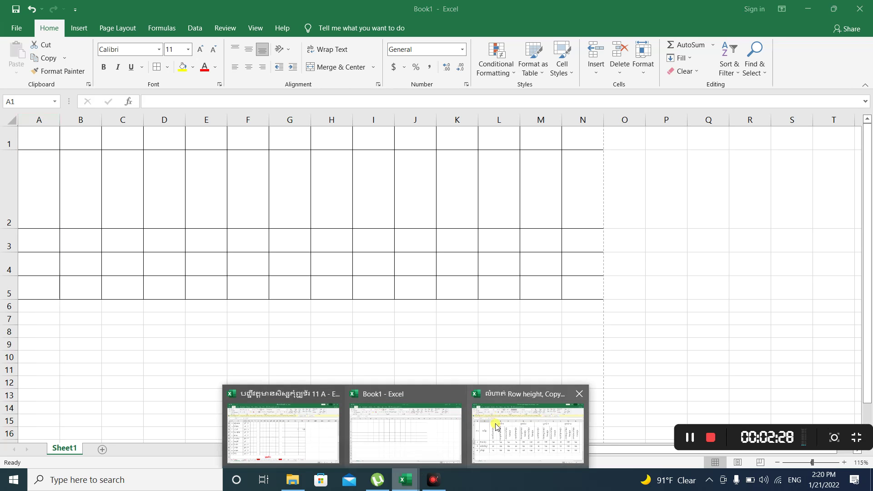
pyautogui.click(497, 426)
pyautogui.click(50, 177)
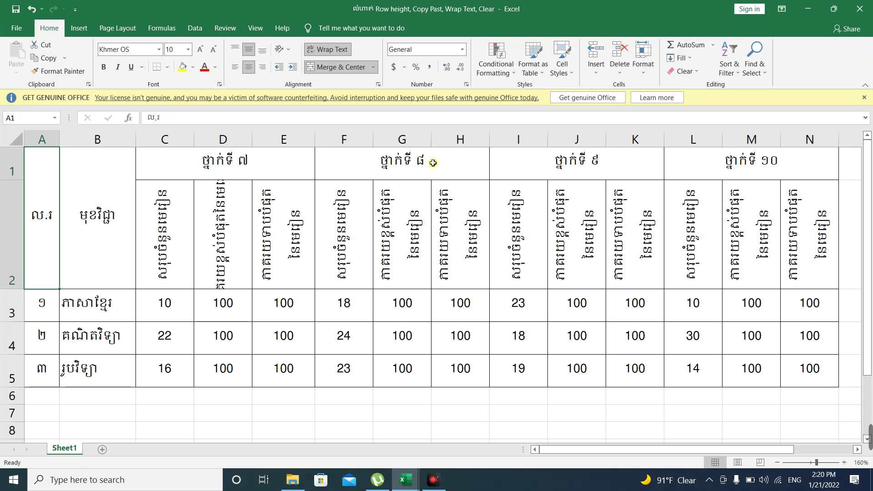
pyautogui.click(642, 59)
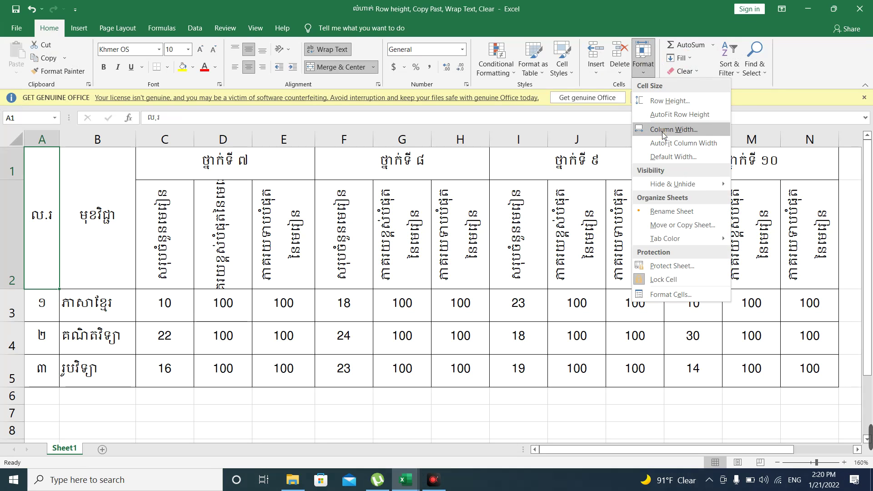
pyautogui.click(663, 130)
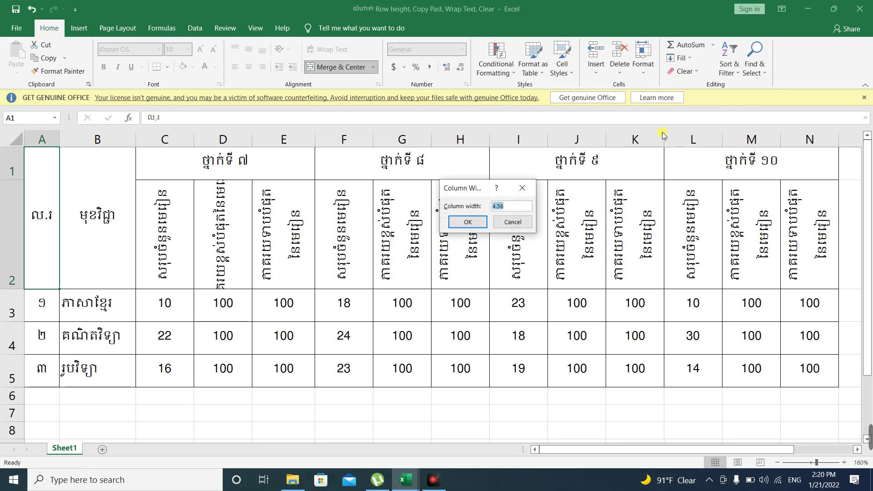
pyautogui.click(522, 188)
# Read the example table's column B width of 10.89.
pyautogui.click(117, 172)
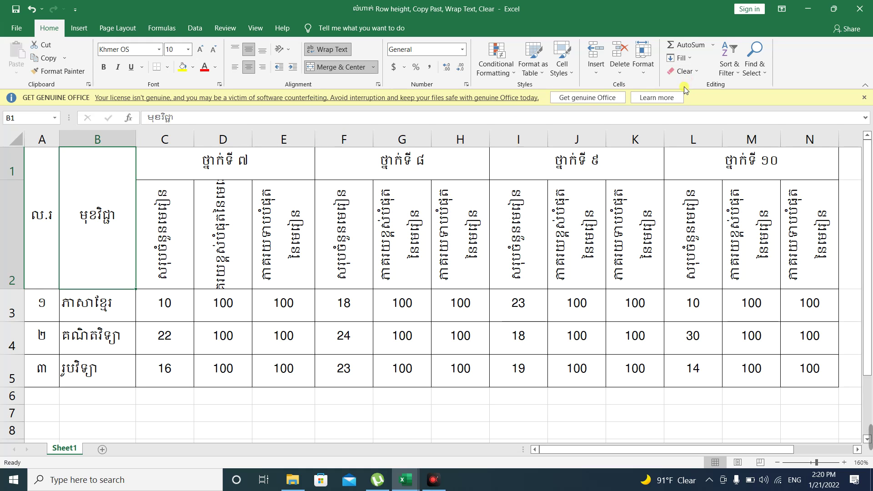
pyautogui.click(645, 69)
pyautogui.click(654, 128)
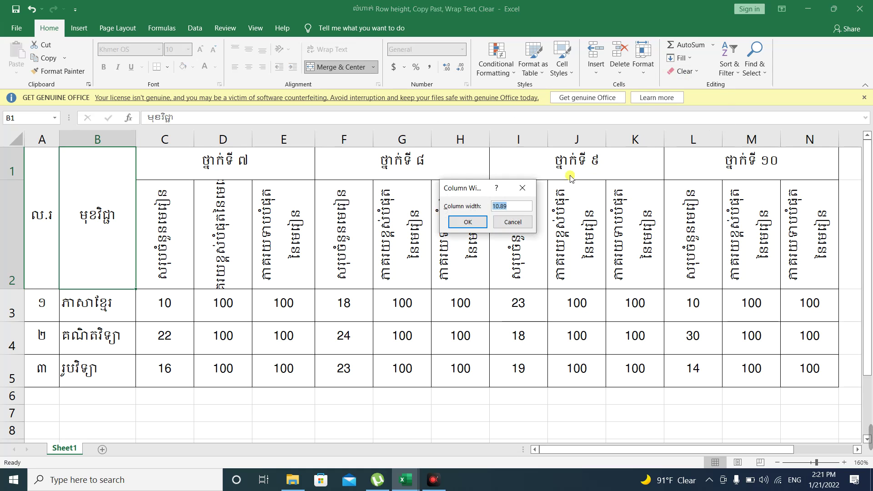
pyautogui.click(526, 188)
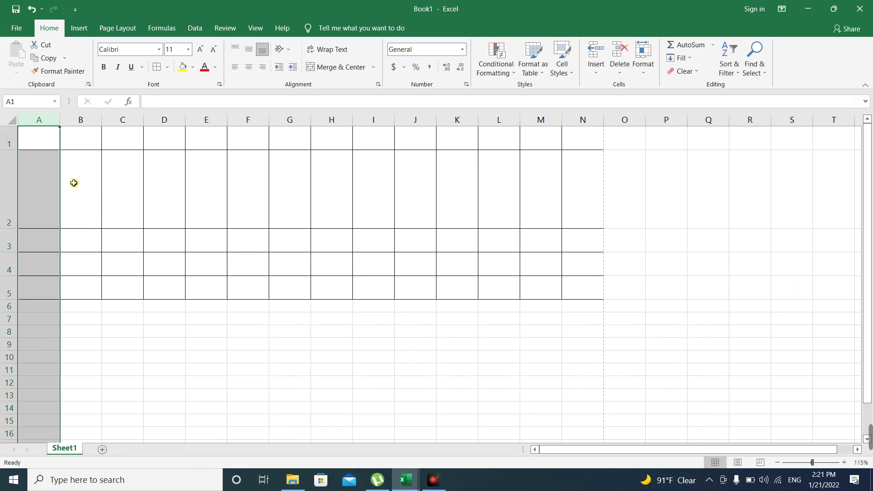
# Narrow column A to a width of 5.
pyautogui.click(40, 138)
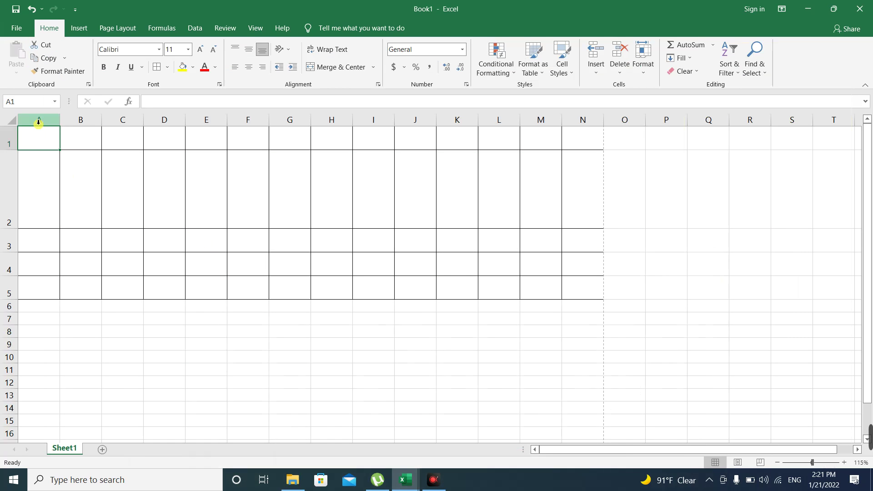
pyautogui.click(41, 127)
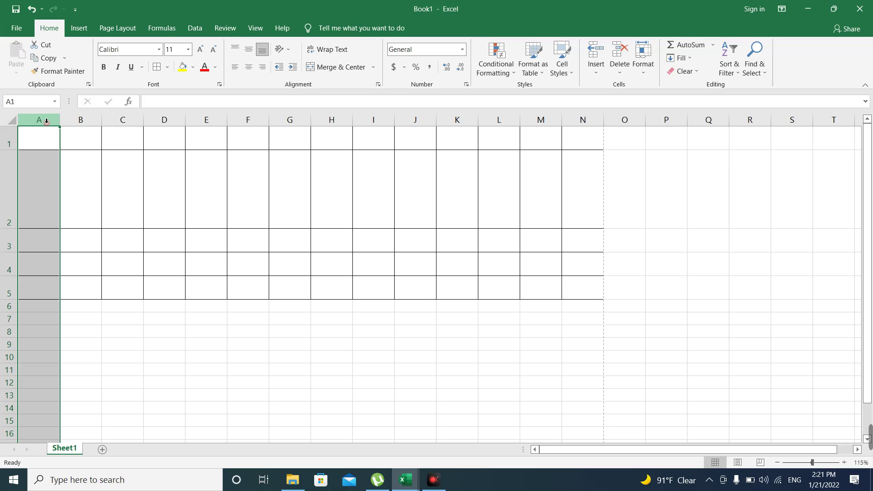
pyautogui.moveTo(50, 136); pyautogui.dragTo(36, 285)
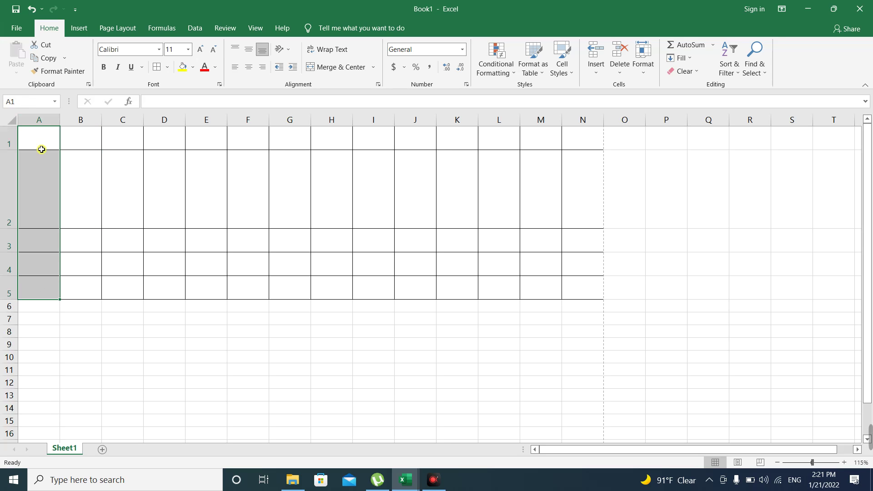
pyautogui.click(36, 119)
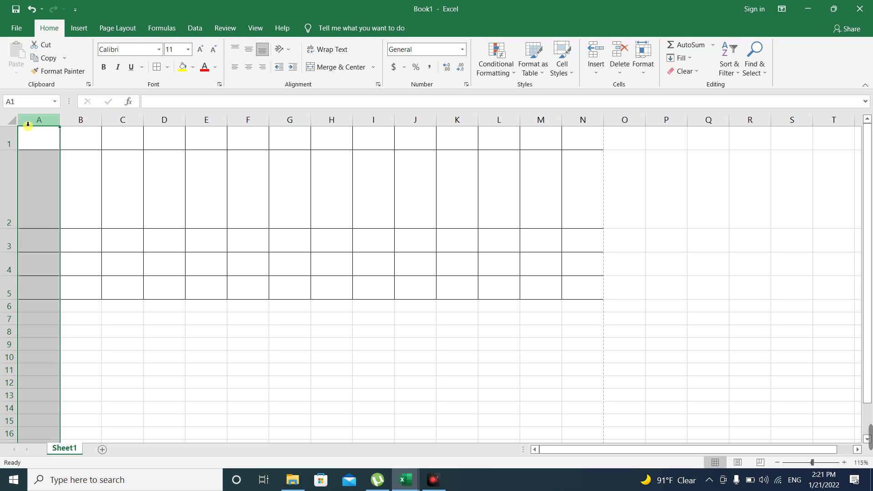
pyautogui.click(642, 78)
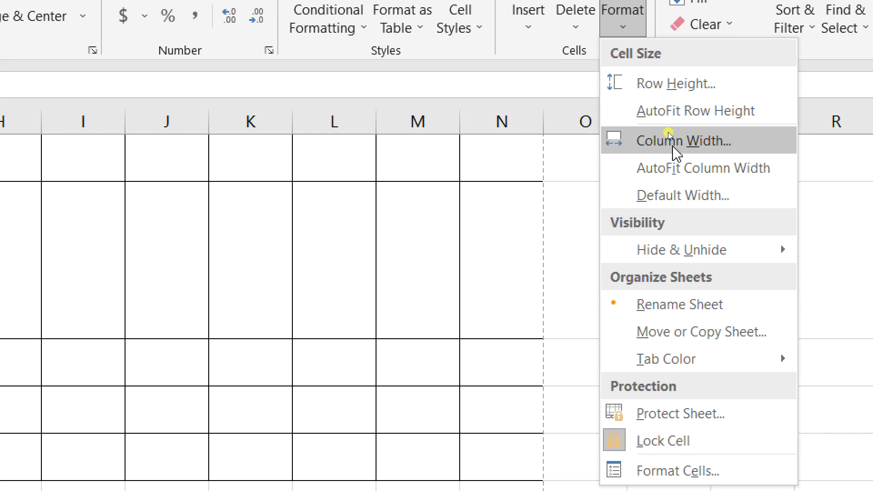
pyautogui.click(661, 138)
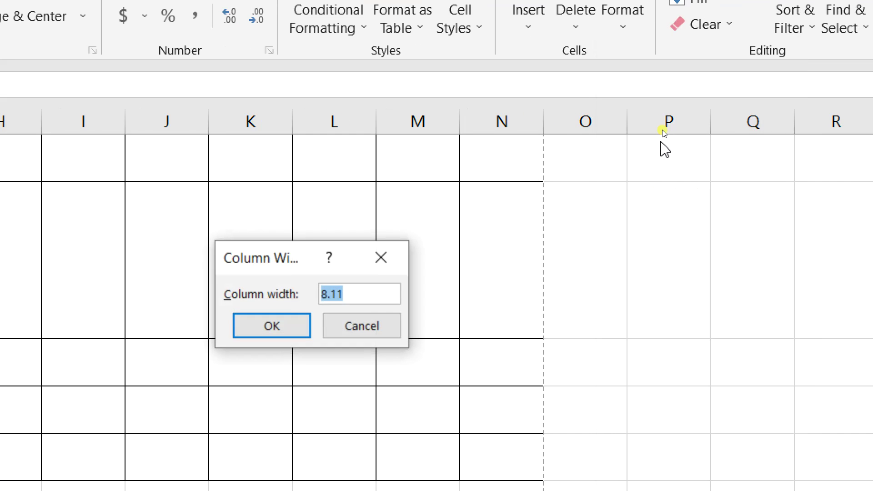
pyautogui.write('5')
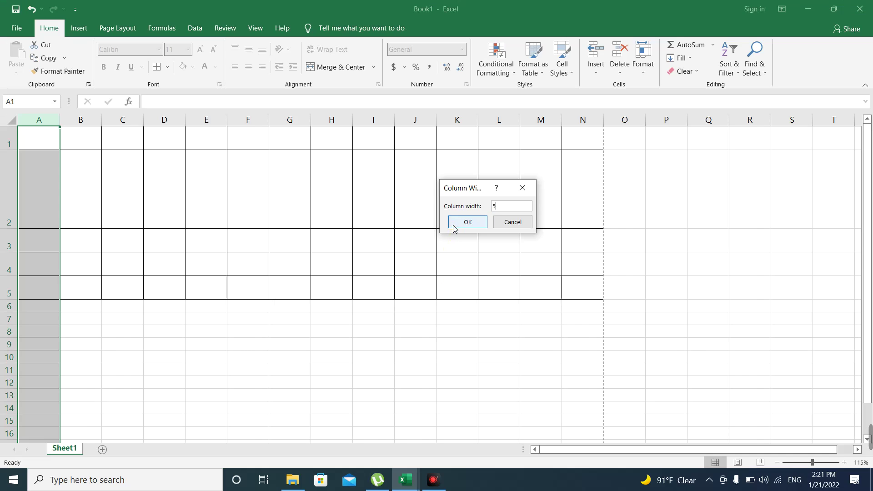
pyautogui.click(461, 221)
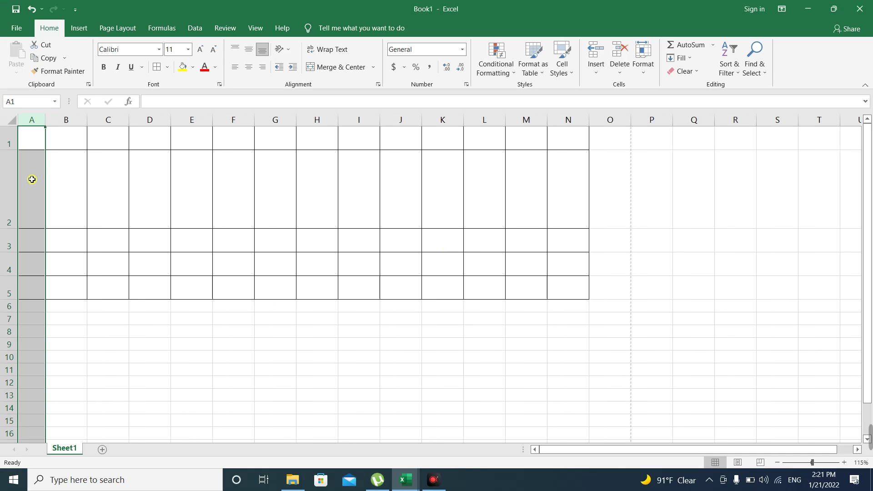
# Set column B to a width of 10.
pyautogui.click(64, 140)
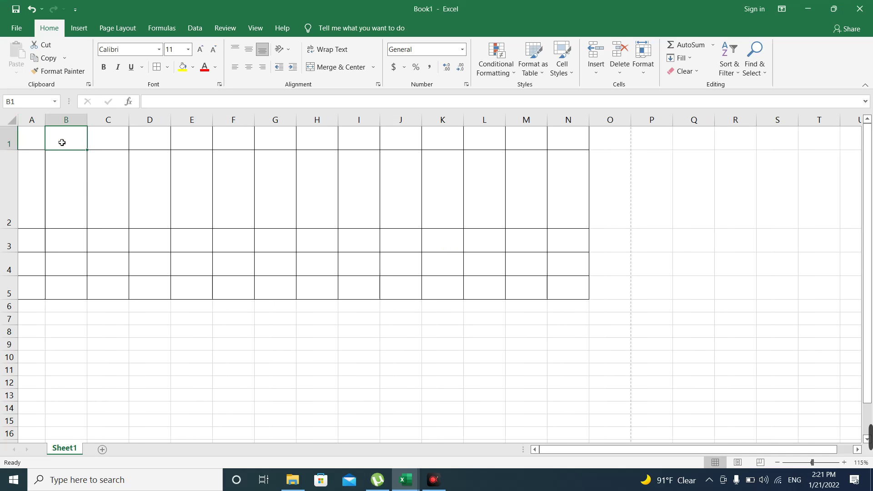
pyautogui.click(66, 118)
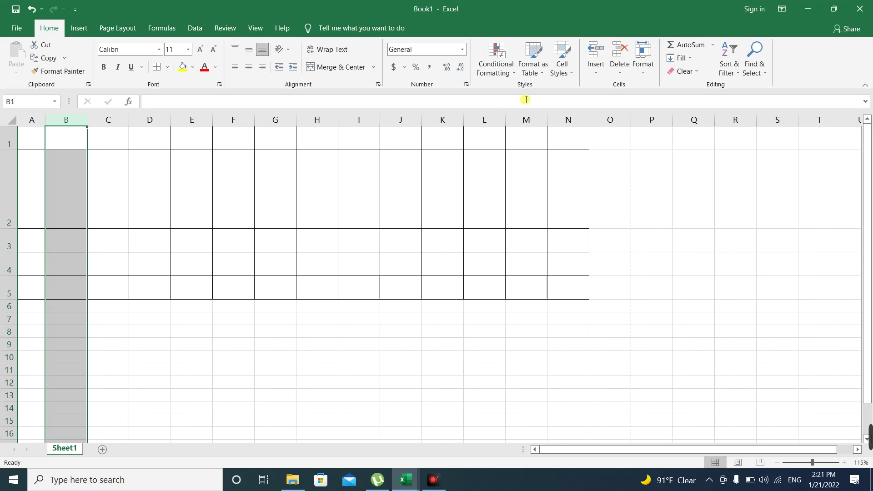
pyautogui.click(645, 68)
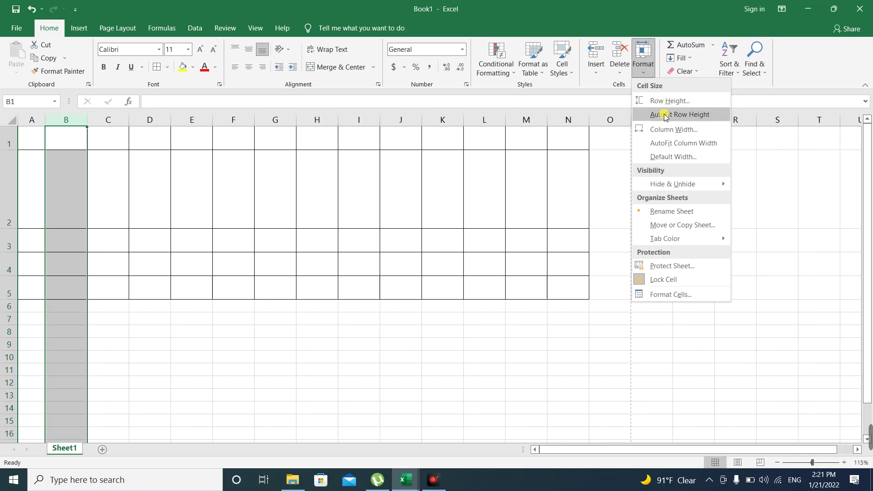
pyautogui.click(670, 130)
pyautogui.write('1')
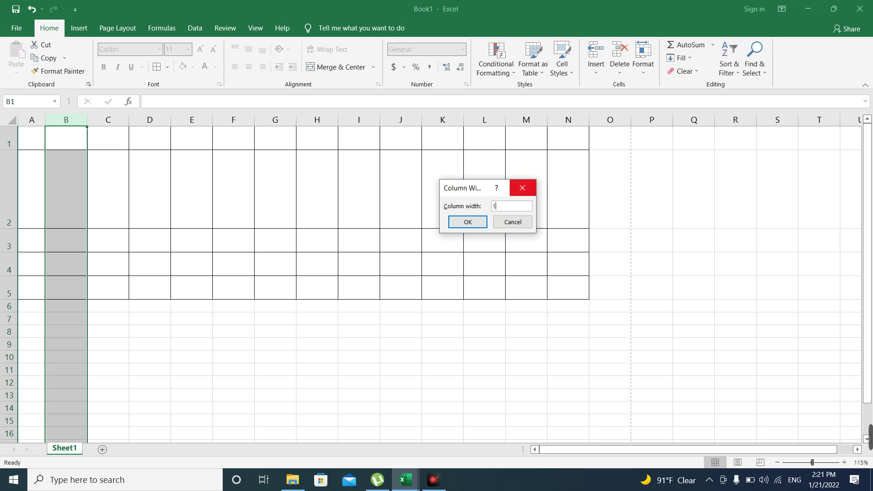
pyautogui.write('0')
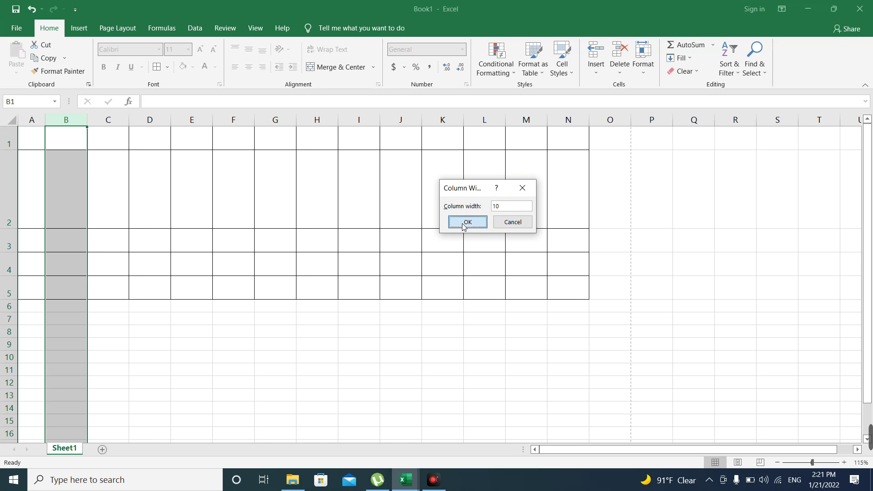
pyautogui.click(463, 226)
pyautogui.click(298, 291)
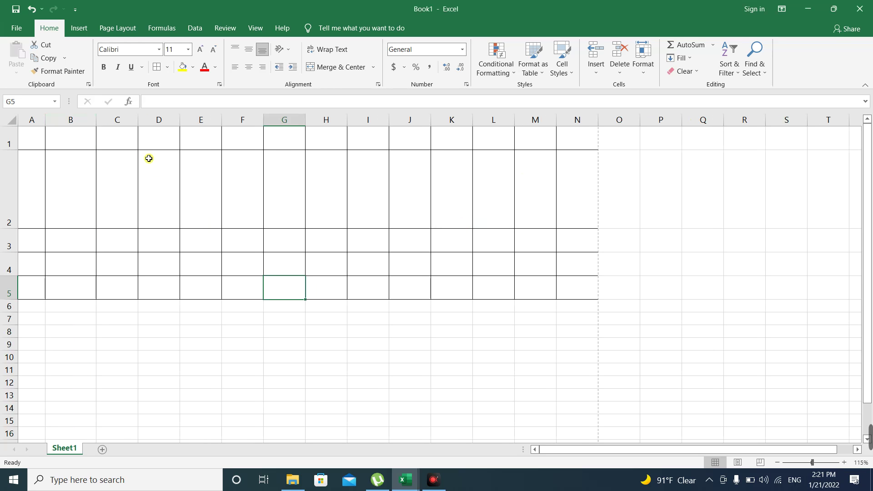
pyautogui.moveTo(117, 119); pyautogui.dragTo(573, 119)
pyautogui.click(451, 207)
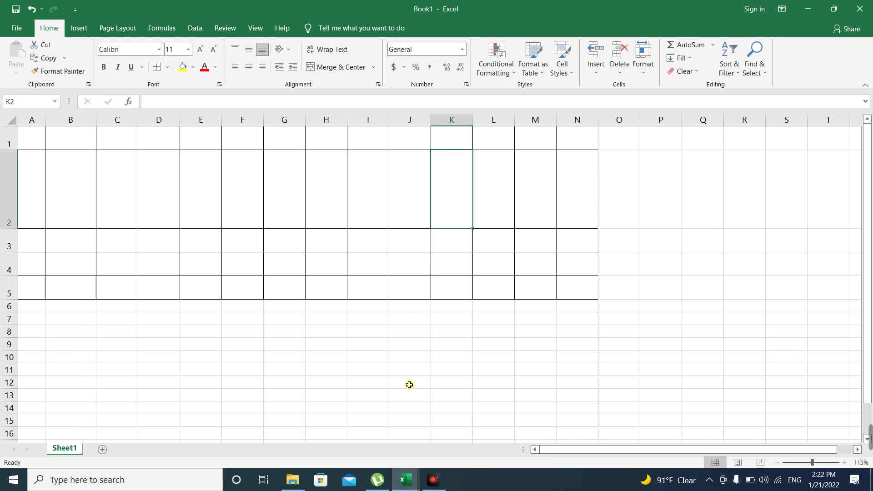
pyautogui.moveTo(404, 479)
pyautogui.click(527, 430)
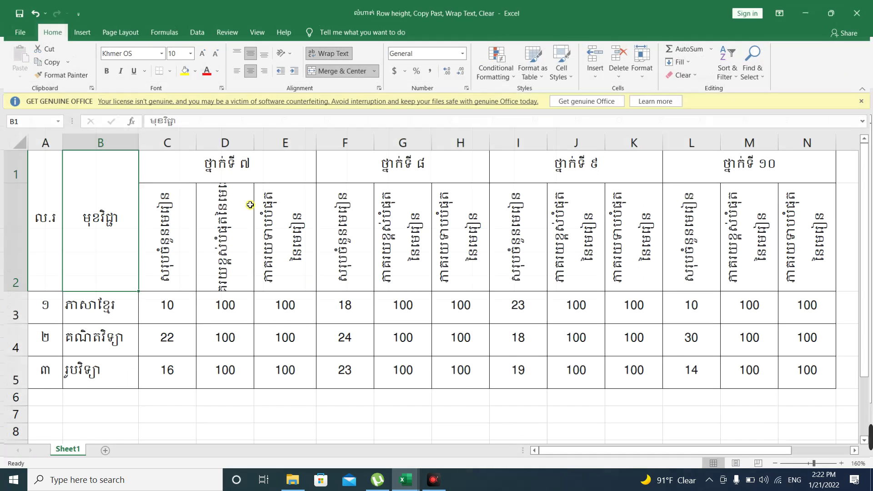
pyautogui.click(181, 217)
pyautogui.click(642, 61)
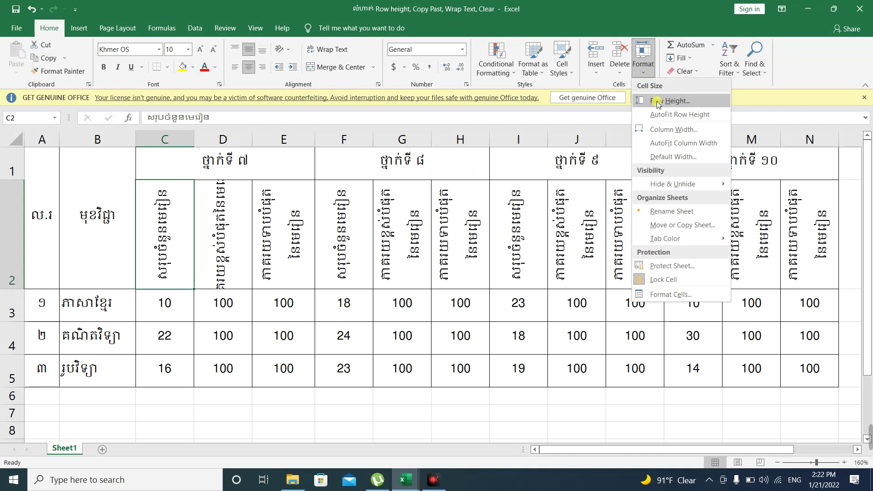
pyautogui.click(673, 129)
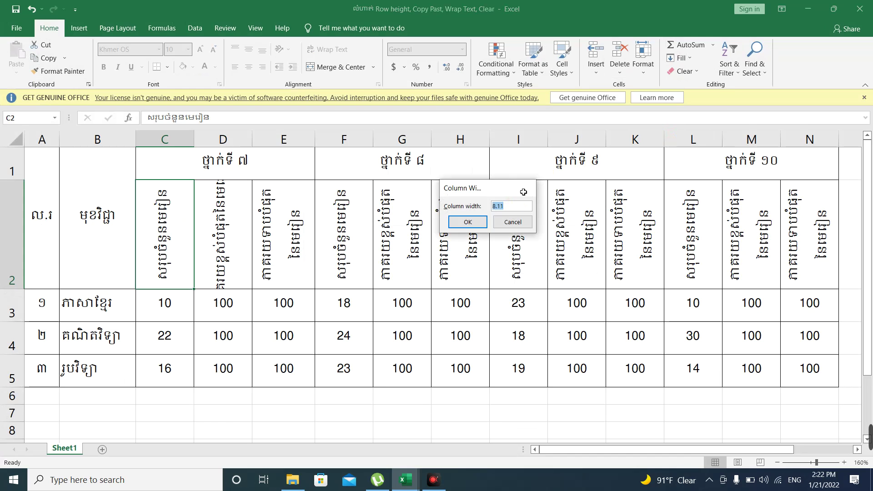
pyautogui.click(522, 188)
pyautogui.click(799, 5)
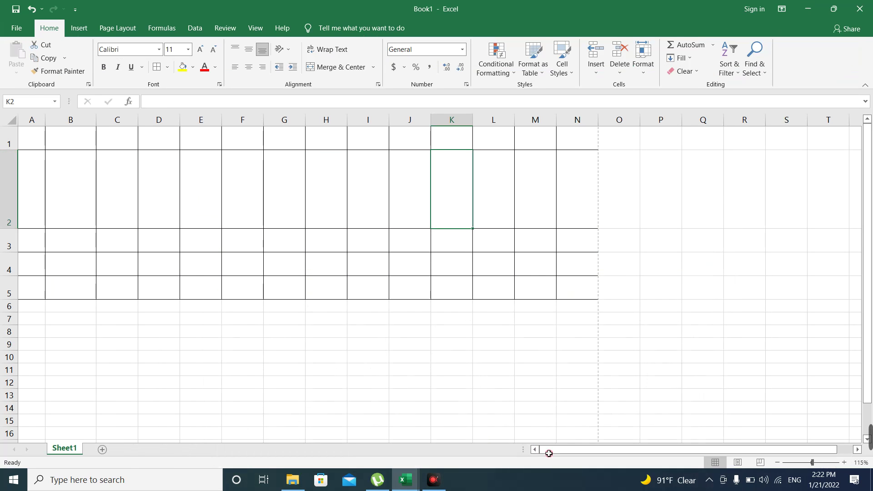
pyautogui.moveTo(117, 119); pyautogui.dragTo(564, 119)
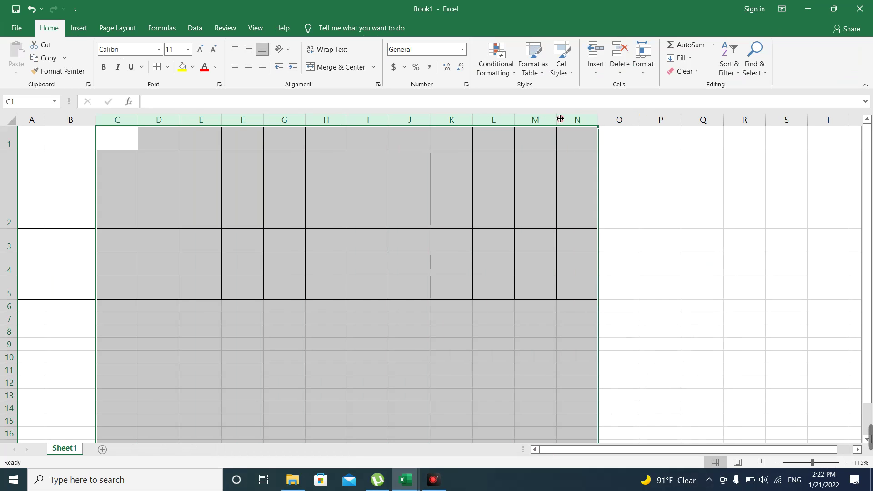
# Set columns C through N to a width of 9.
pyautogui.click(646, 68)
pyautogui.click(672, 130)
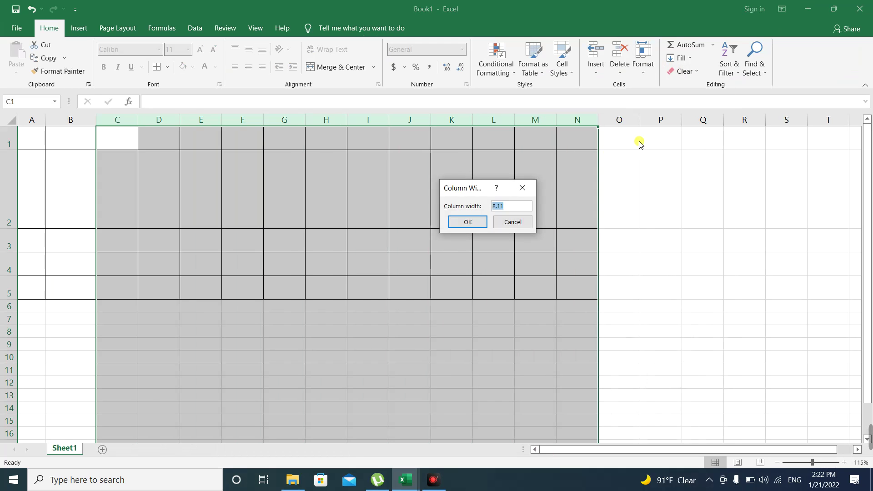
pyautogui.write('9')
pyautogui.click(468, 222)
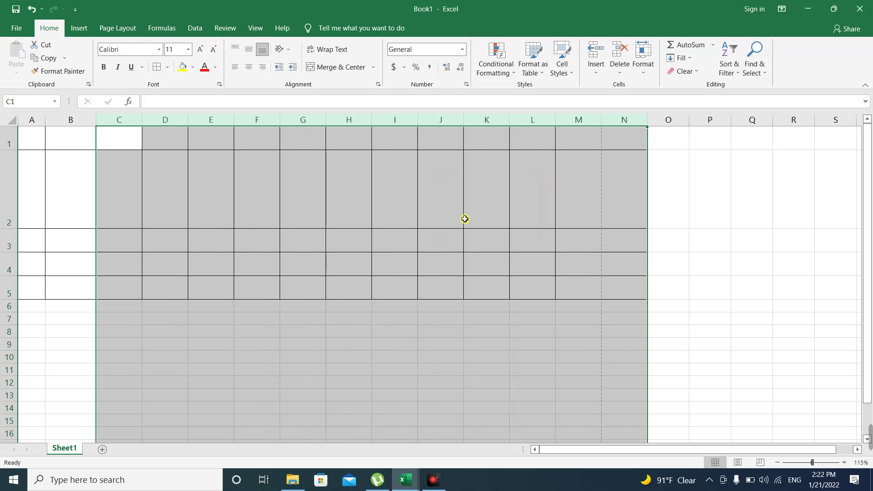
pyautogui.click(447, 225)
pyautogui.click(30, 189)
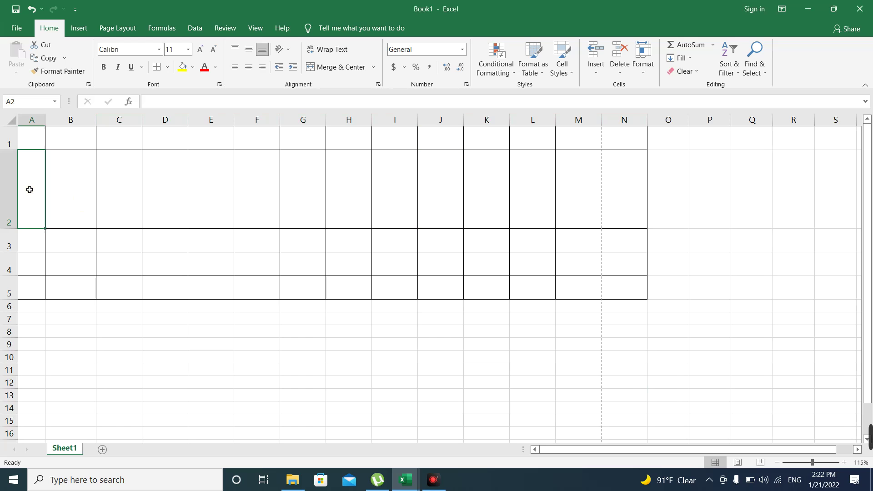
pyautogui.click(74, 187)
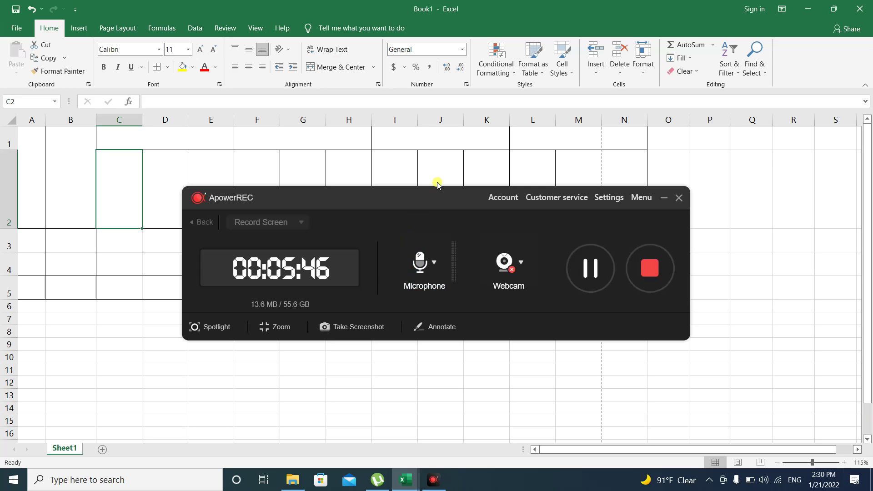
# Merge and center C1:E1, F1:H1, I1:K1 and L1:N1 as header blocks.
pyautogui.click(664, 197)
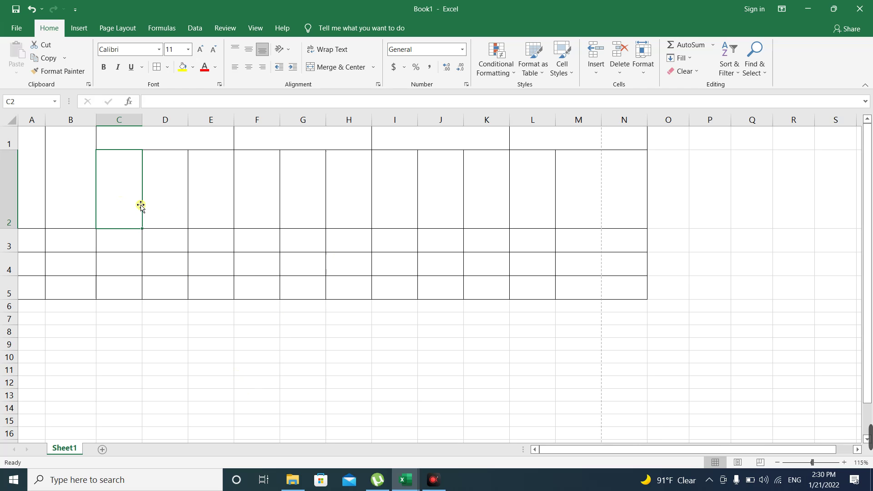
# Rotate the text in header cells C2:N2 to read upward.
pyautogui.moveTo(121, 191); pyautogui.dragTo(608, 195)
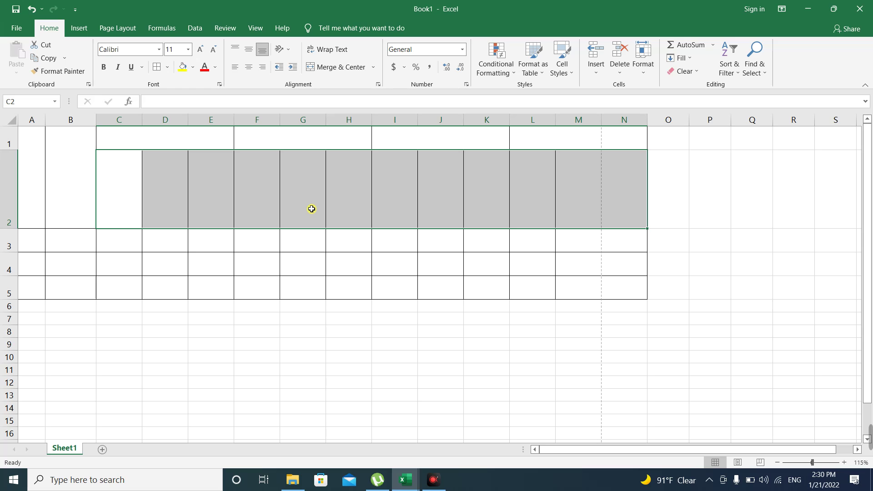
pyautogui.click(307, 331)
pyautogui.moveTo(117, 182); pyautogui.dragTo(615, 196)
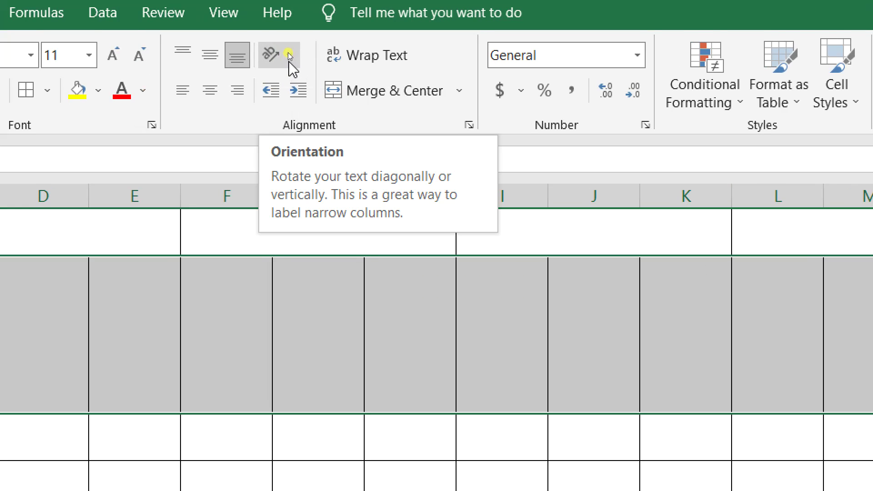
pyautogui.click(289, 55)
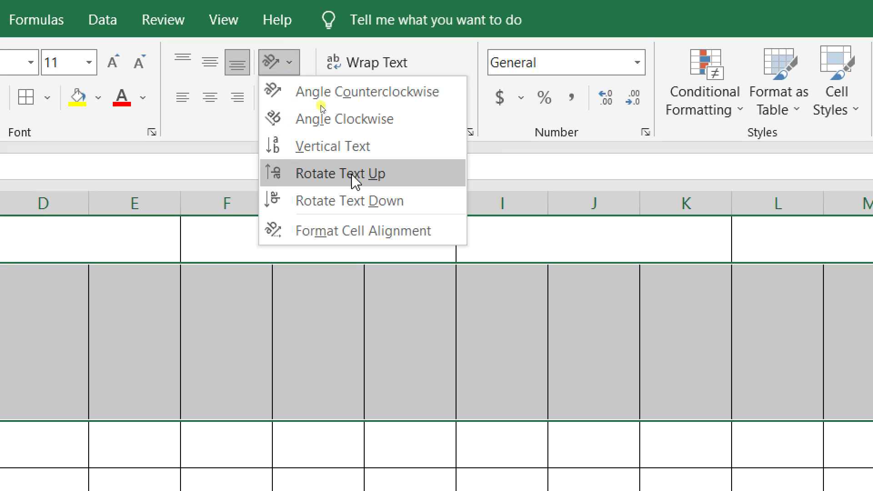
pyautogui.click(311, 177)
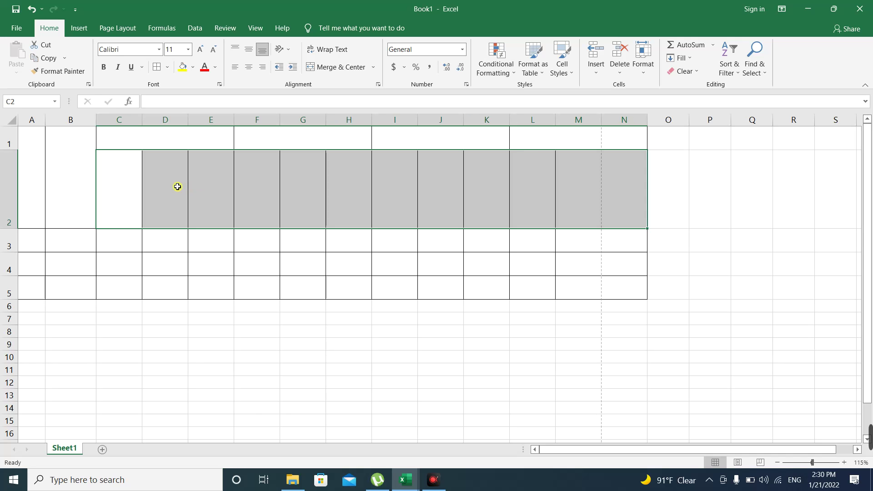
pyautogui.click(133, 191)
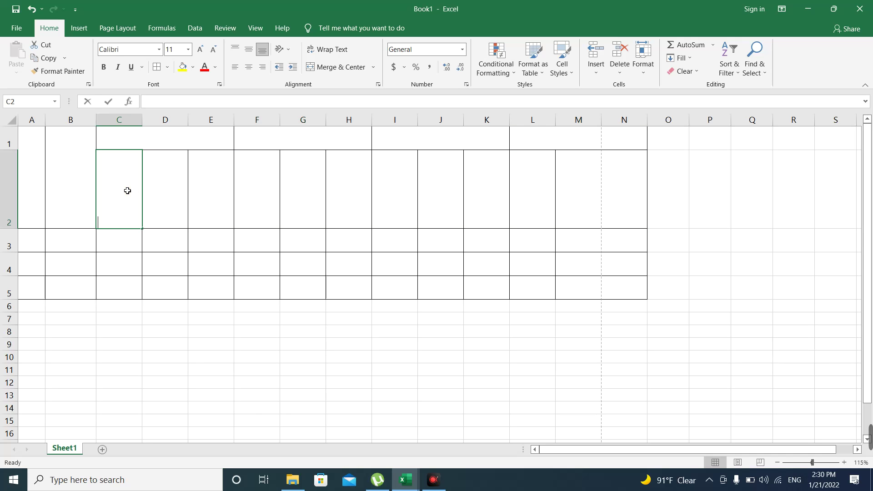
# Enter the sample text JSDKLJFLKJSKLFJLSK in cell C2.
pyautogui.doubleClick(128, 191)
pyautogui.write('JSDKLJFLKJS')
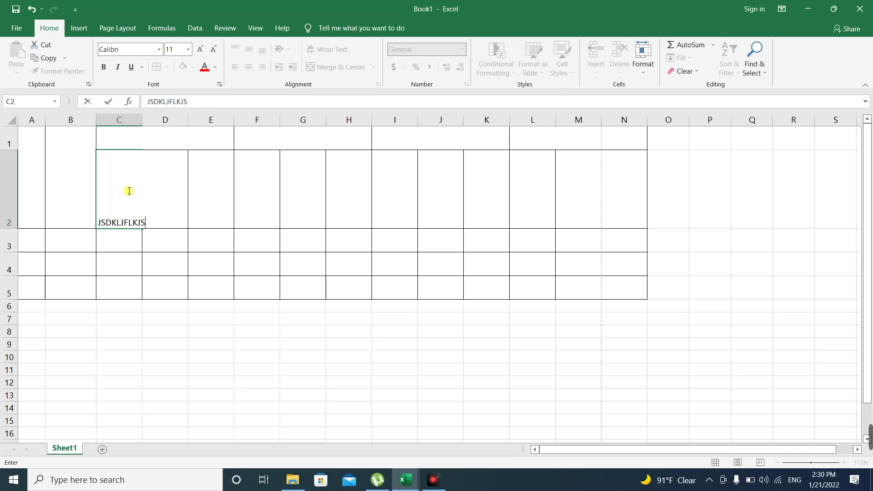
pyautogui.write('KLFJLSK')
pyautogui.press('Return')
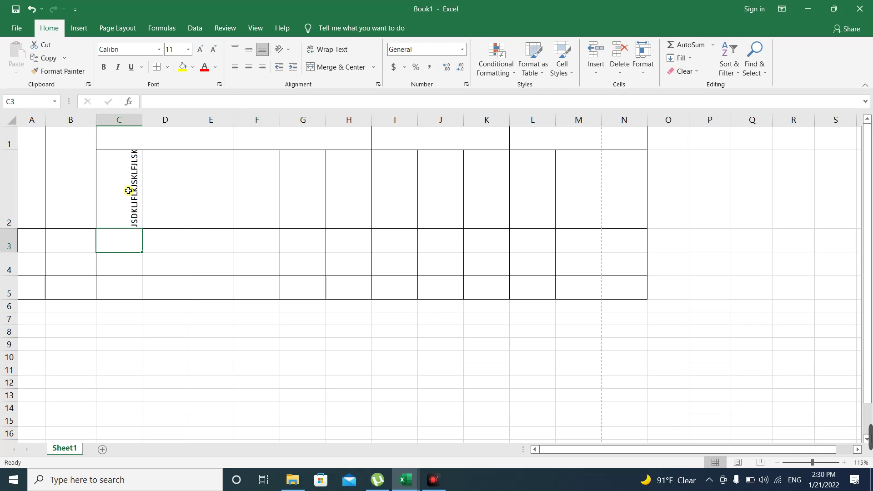
pyautogui.click(129, 191)
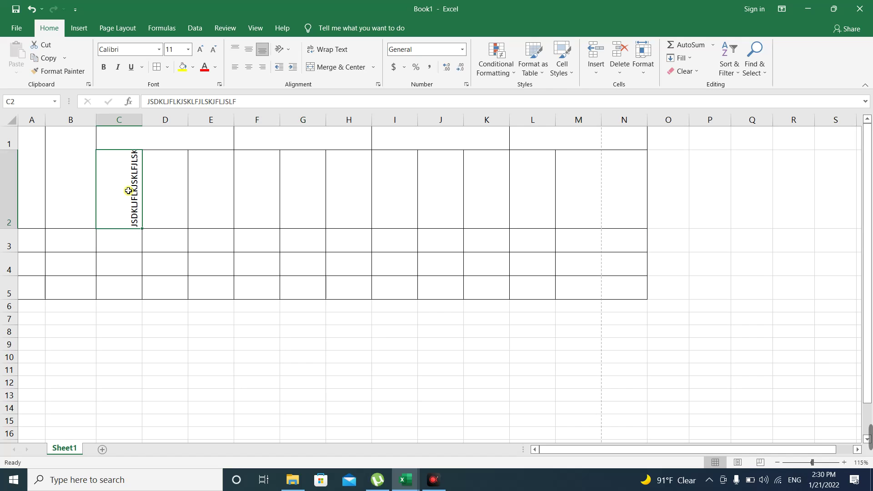
# Lengthen C2's sample text with extra letters, trim its end, then select the row 2 headers.
pyautogui.doubleClick(128, 191)
pyautogui.click(204, 221)
pyautogui.write('SJFHJKSHFJKHKS')
pyautogui.write('HFJKDSHJKFHK')
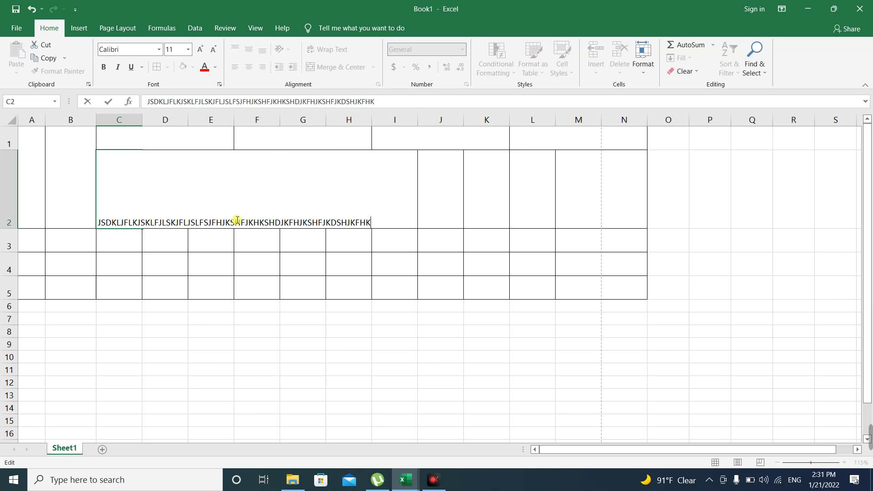
pyautogui.write('SDHKFHSKDHFKSHJKFHSKDHFJSFHJKSHFKSHKFHSKJFHKDSHFK')
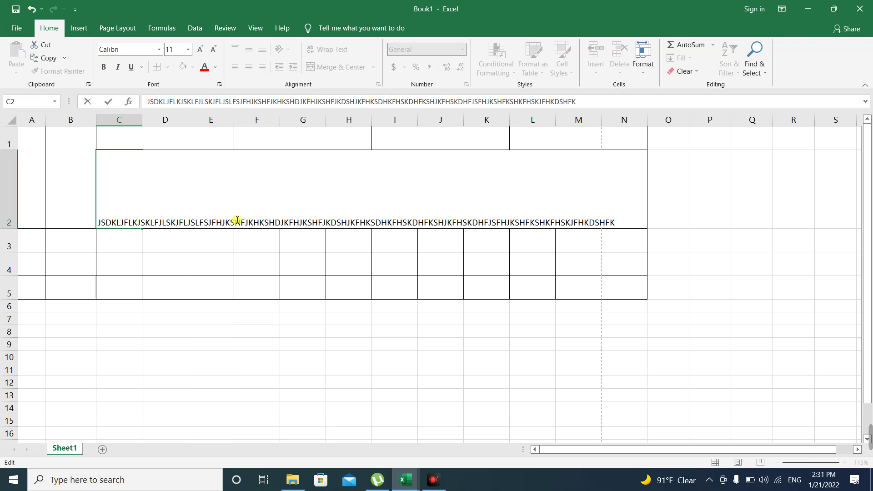
pyautogui.press('BackSpace')
pyautogui.press('BackSpace')
pyautogui.press('BackSpace')
pyautogui.press('BackSpace')
pyautogui.press('BackSpace')
pyautogui.press('BackSpace')
pyautogui.press('BackSpace')
pyautogui.press('BackSpace')
pyautogui.press('BackSpace')
pyautogui.press('BackSpace')
pyautogui.press('BackSpace')
pyautogui.press('BackSpace')
pyautogui.press('BackSpace')
pyautogui.press('BackSpace')
pyautogui.press('BackSpace')
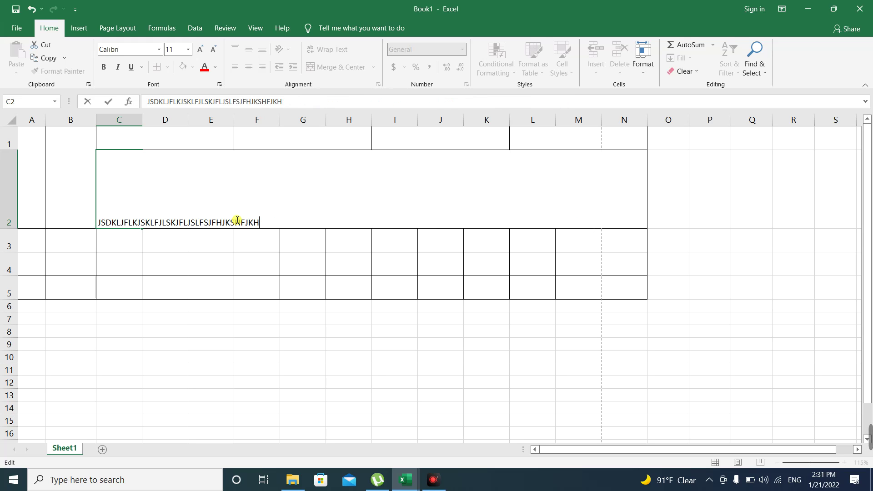
pyautogui.press('BackSpace')
pyautogui.press('BackSpace')
pyautogui.press('BackSpace')
pyautogui.write('SKF')
pyautogui.press('BackSpace')
pyautogui.press('BackSpace')
pyautogui.press('BackSpace')
pyautogui.press('BackSpace')
pyautogui.press('BackSpace')
pyautogui.press('BackSpace')
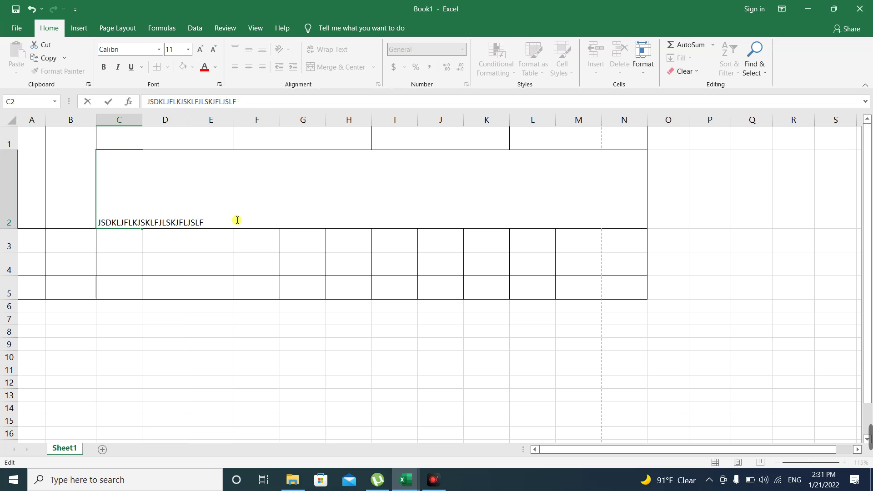
pyautogui.press('Return')
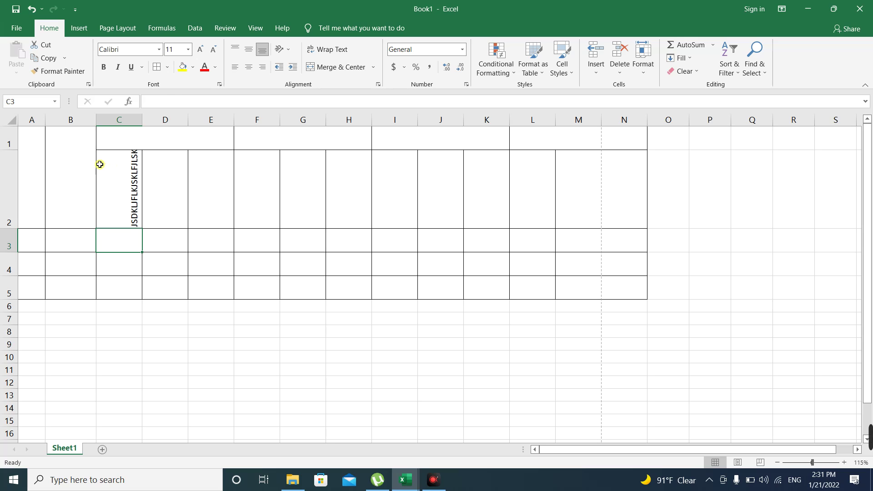
pyautogui.click(120, 175)
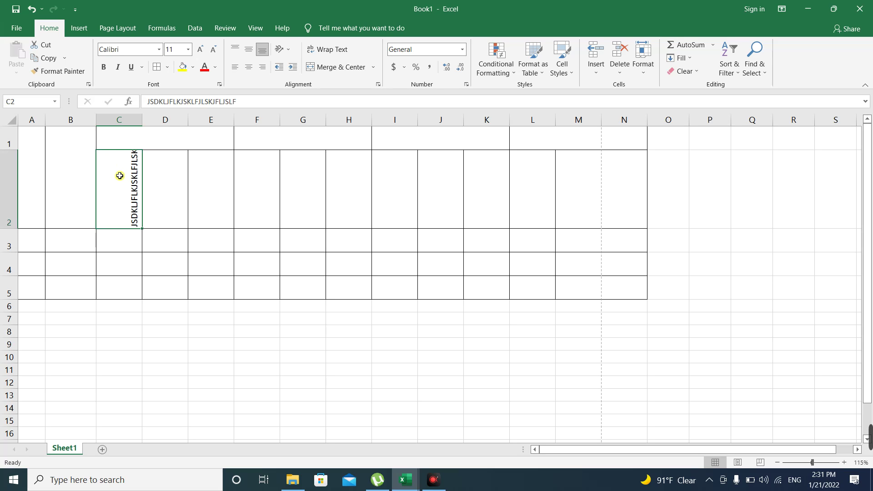
pyautogui.moveTo(121, 190); pyautogui.dragTo(604, 202)
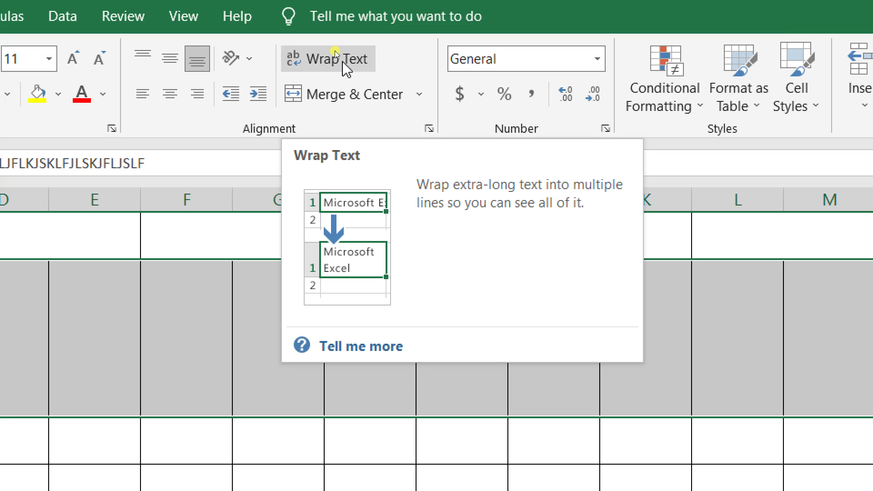
# Turn on Wrap Text for C2:N2, test a longer string in C2, then clear C2.
pyautogui.click(336, 52)
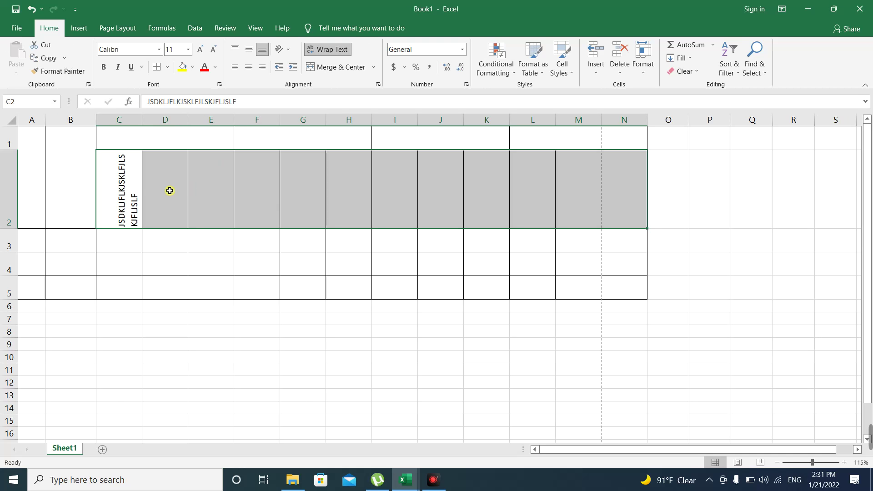
pyautogui.click(125, 187)
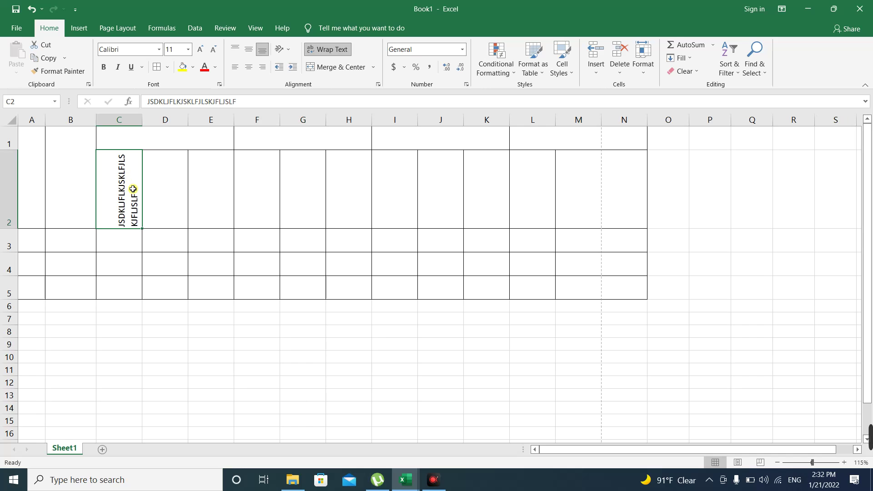
pyautogui.doubleClick(129, 206)
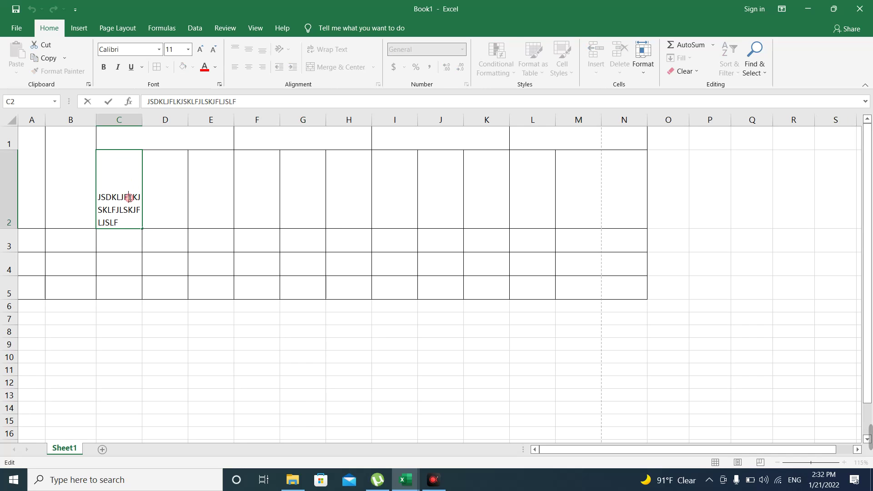
pyautogui.write('KKJHSDKFJLKSJLF')
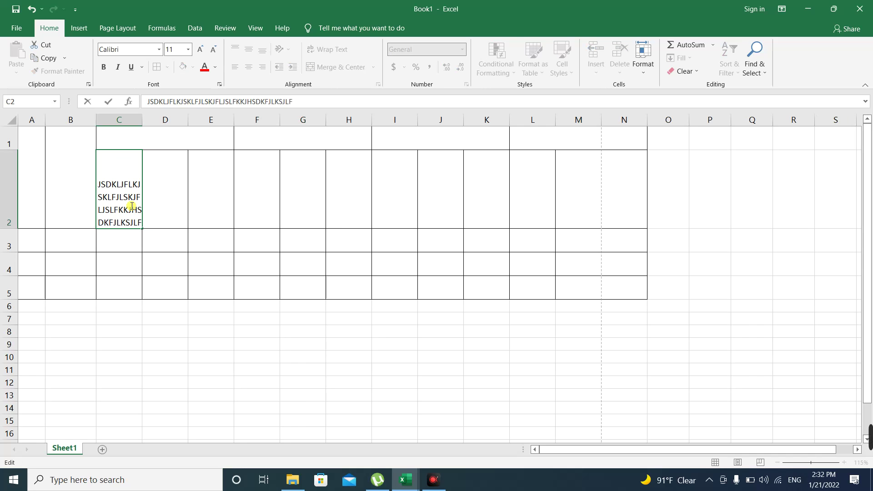
pyautogui.write('JSLJFLSJF')
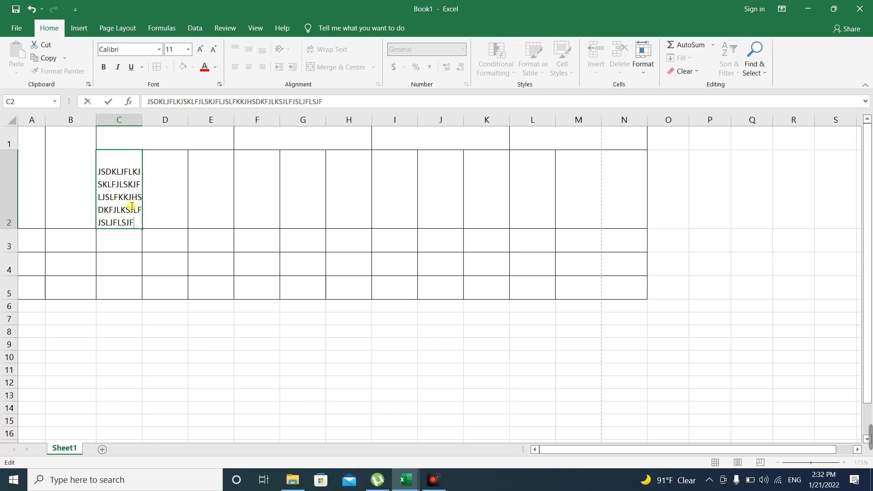
pyautogui.write('SLFJ')
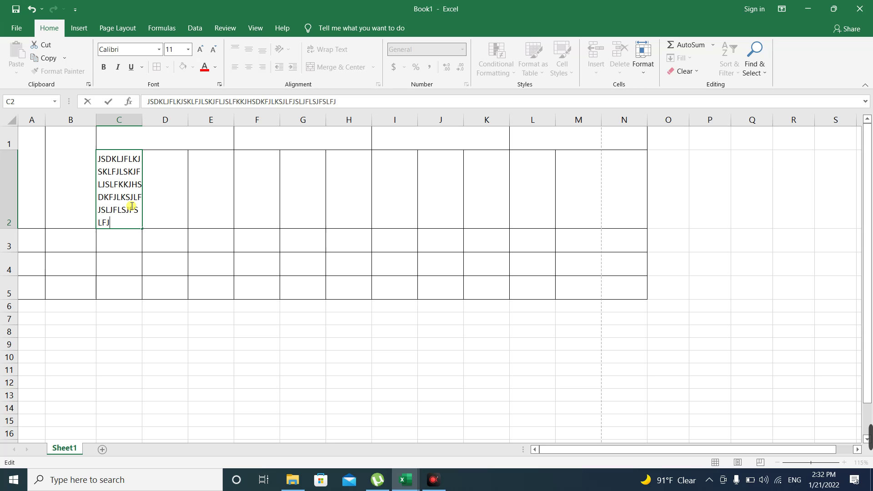
pyautogui.hotkey('ctrl', 'Return')
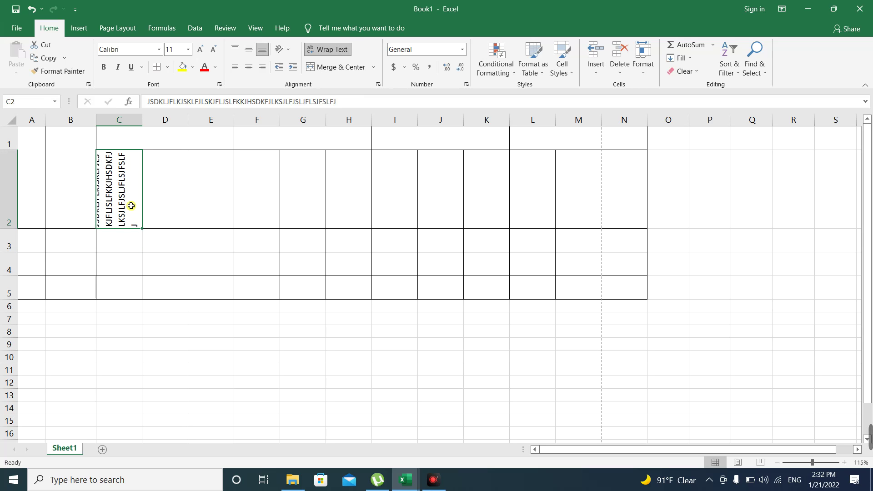
pyautogui.press('Delete')
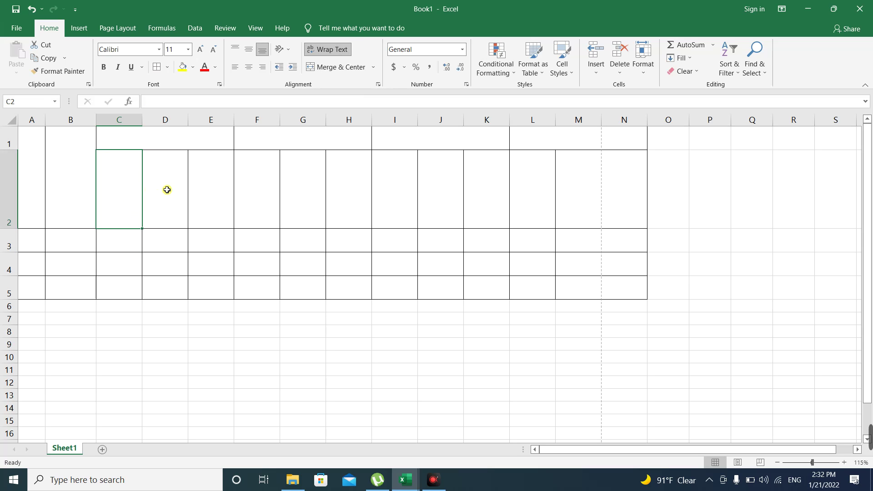
# Type SFHSKDJFKJSFSJL in D2, center it, extend it with SDFSDFSFSF, then clear D2.
pyautogui.click(178, 195)
pyautogui.write('S')
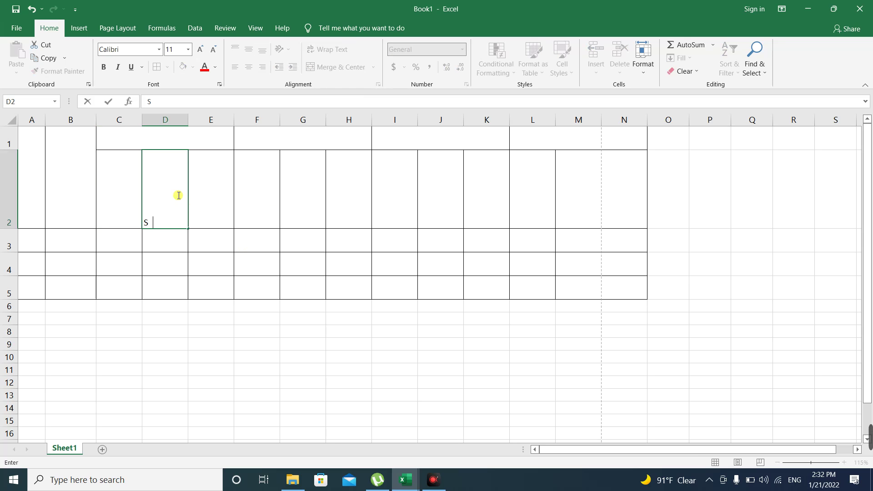
pyautogui.write('FHSKDJFKJSFSJLF')
pyautogui.press('Return')
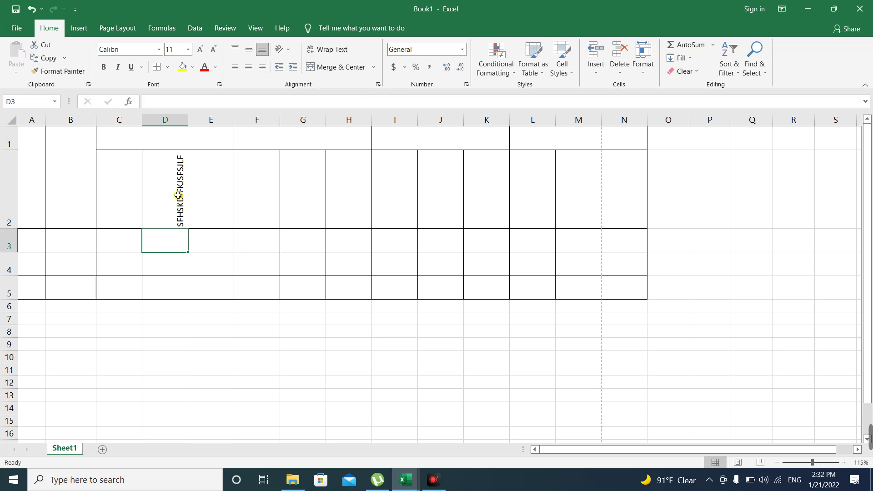
pyautogui.click(171, 193)
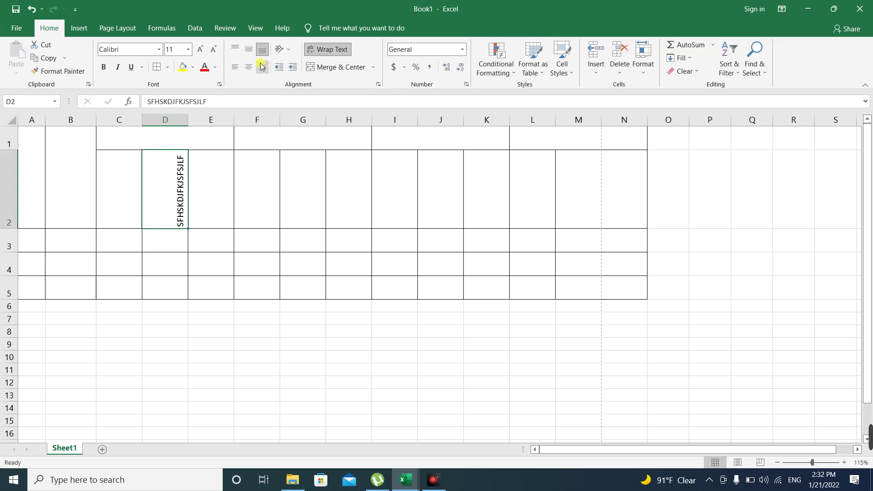
pyautogui.click(248, 49)
pyautogui.doubleClick(167, 169)
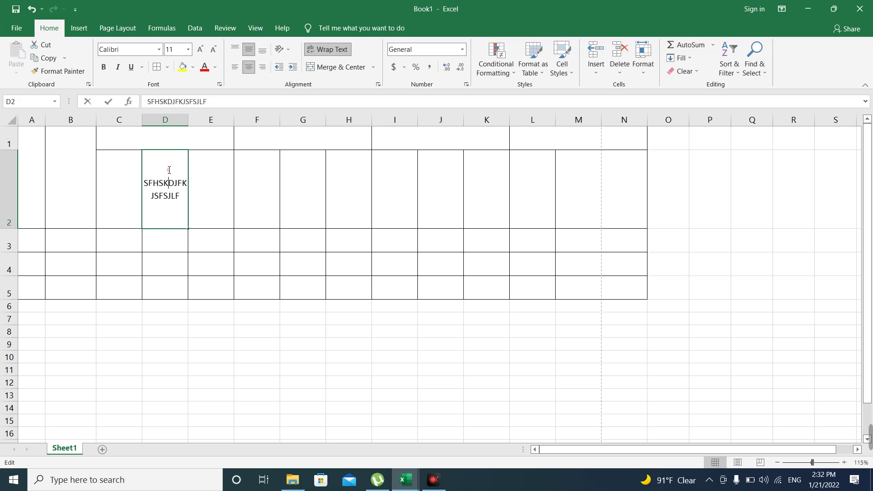
pyautogui.click(182, 192)
pyautogui.write('SDFSDFSFSF')
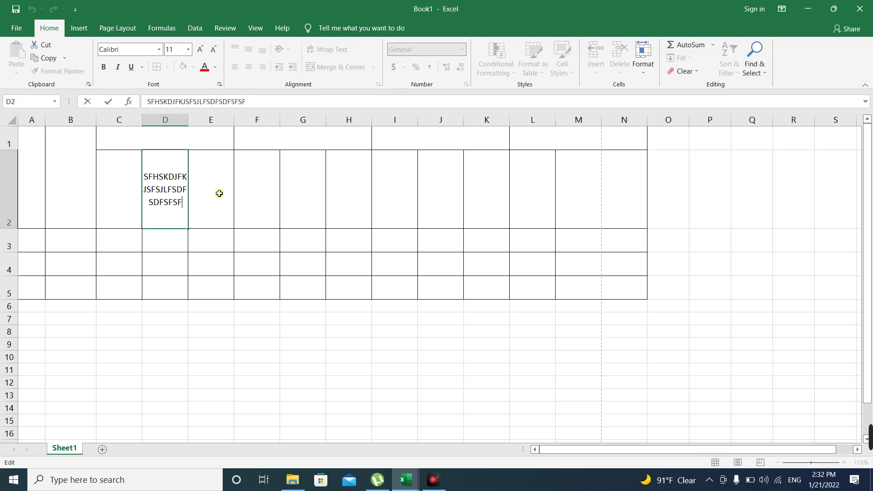
pyautogui.press('Return')
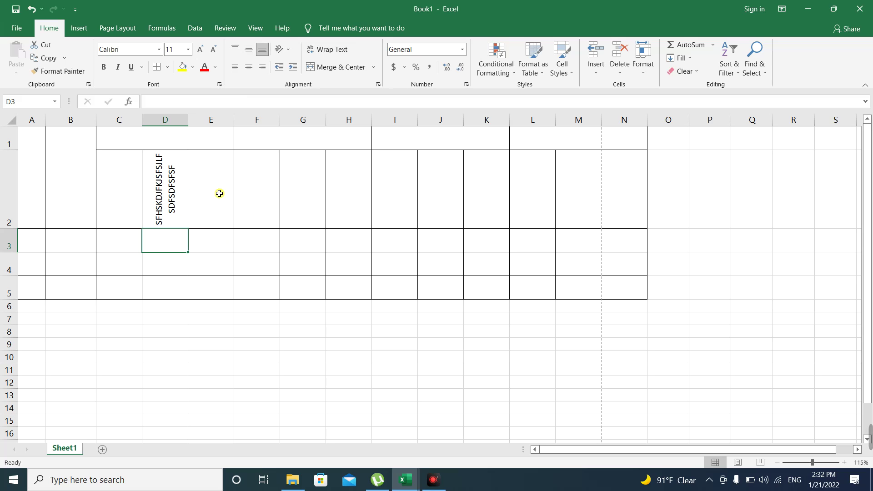
pyautogui.click(172, 197)
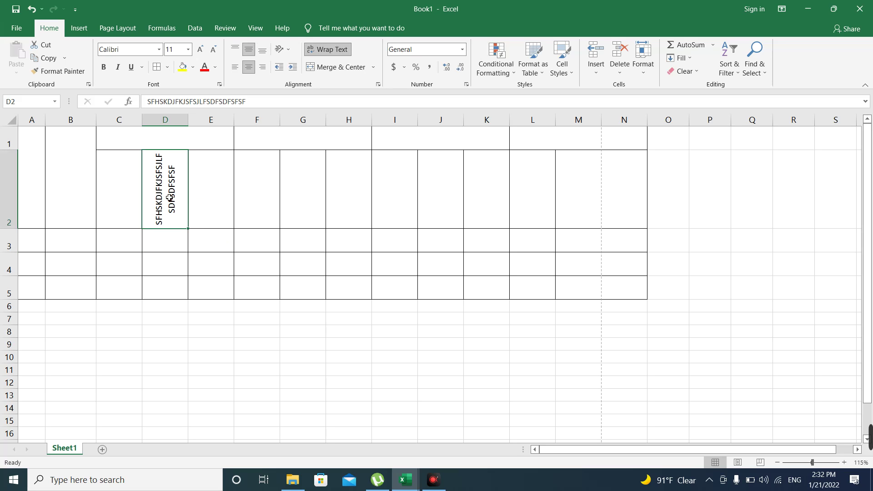
pyautogui.press('Delete')
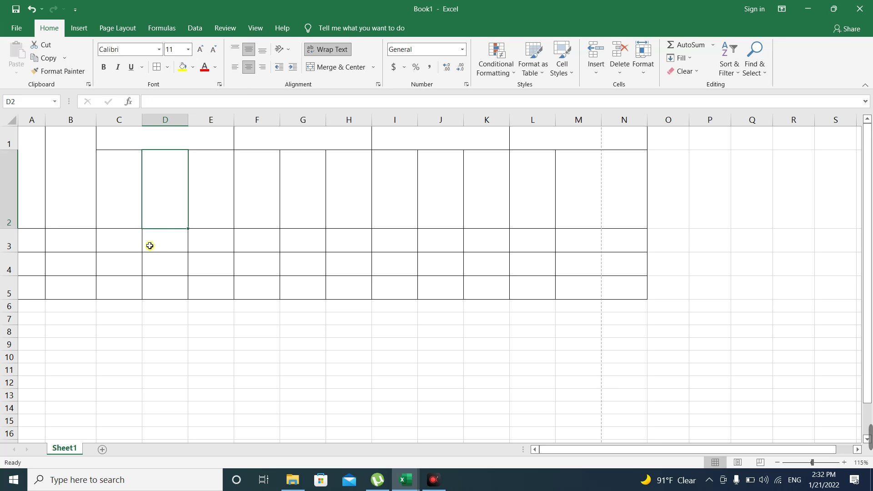
pyautogui.moveTo(110, 205); pyautogui.dragTo(607, 195)
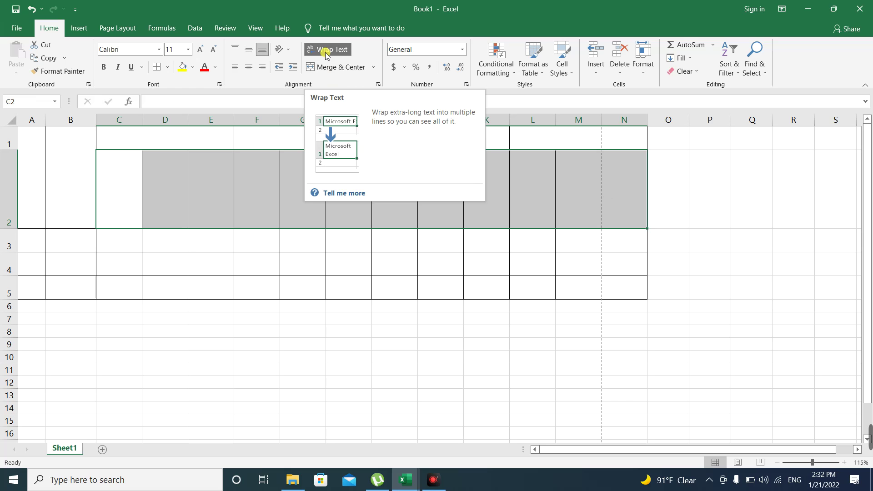
pyautogui.click(287, 51)
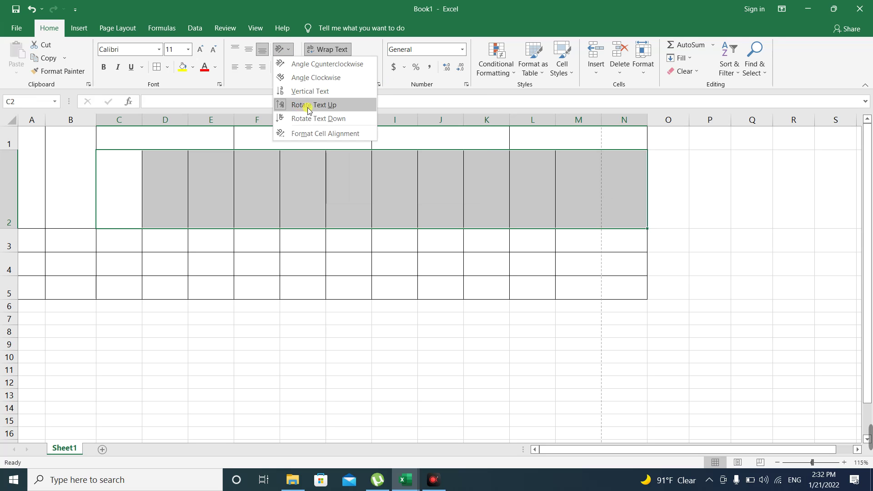
pyautogui.click(120, 182)
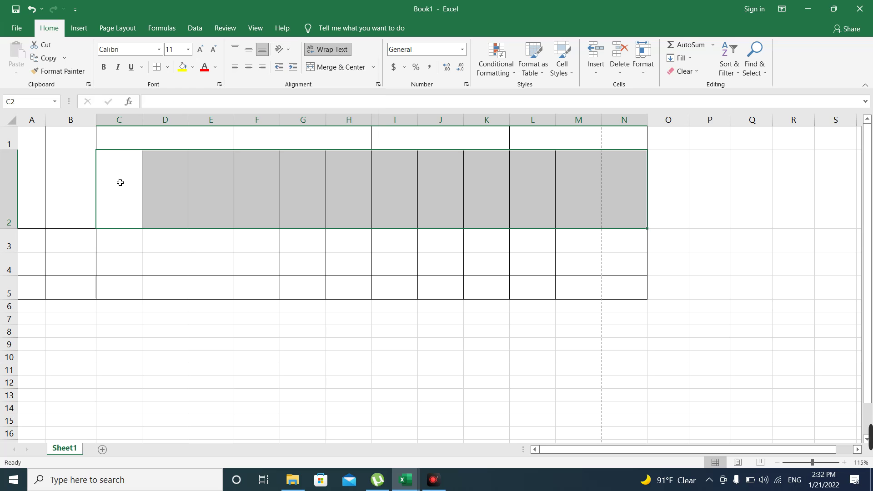
pyautogui.click(122, 182)
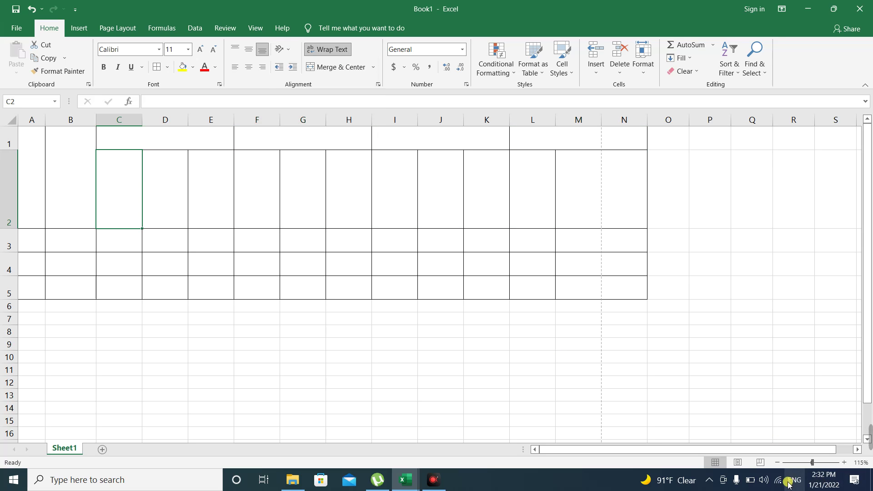
pyautogui.moveTo(730, 438)
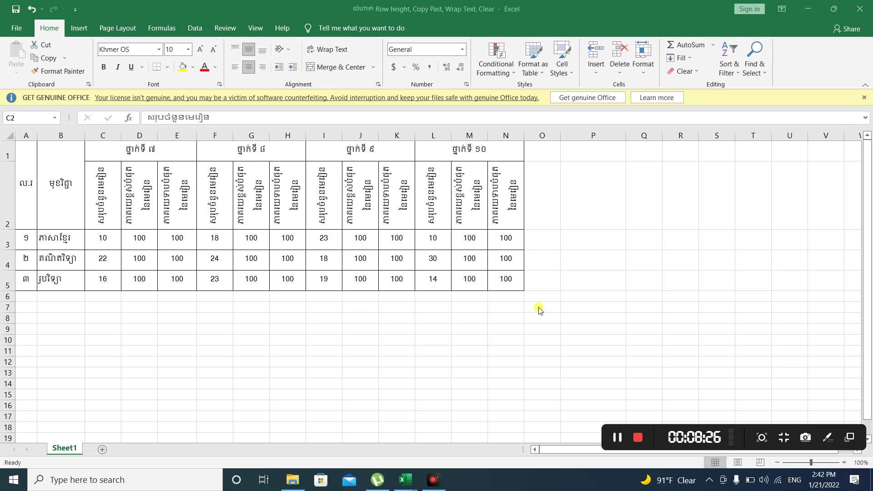
# Try right, bottom, middle and center alignment on the row 2 header cells.
pyautogui.keyDown('ctrl'); pyautogui.scroll(2, 581, 299); pyautogui.keyUp('ctrl')
pyautogui.keyDown('ctrl'); pyautogui.scroll(2, 582, 300); pyautogui.keyUp('ctrl')
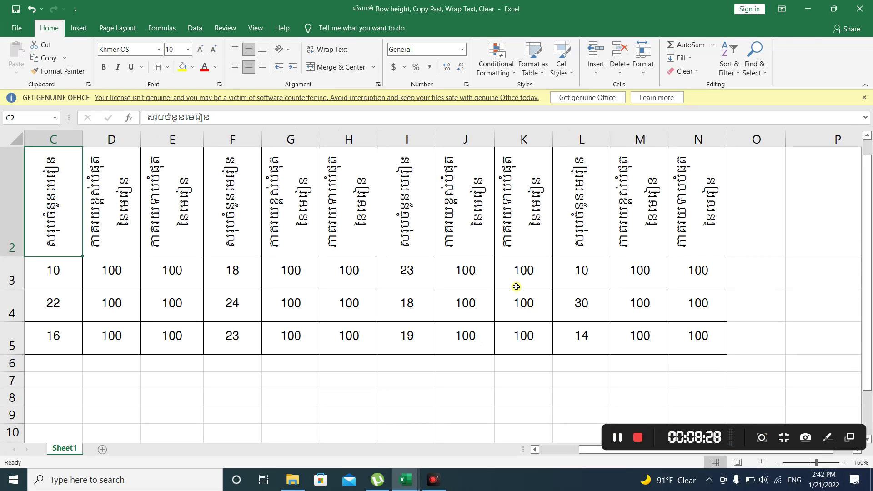
pyautogui.scroll(1, 245, 203)
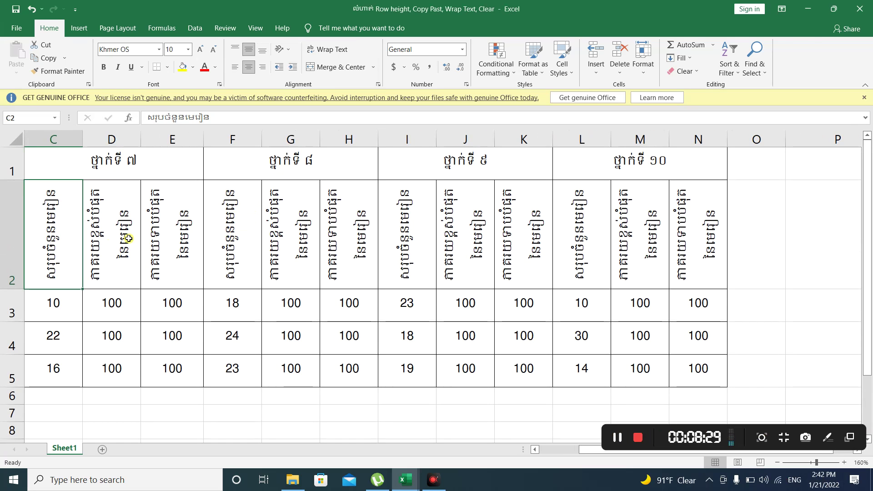
pyautogui.moveTo(47, 226)
pyautogui.mouseDown()
pyautogui.moveTo(639, 223)
pyautogui.moveTo(695, 234)
pyautogui.mouseUp()
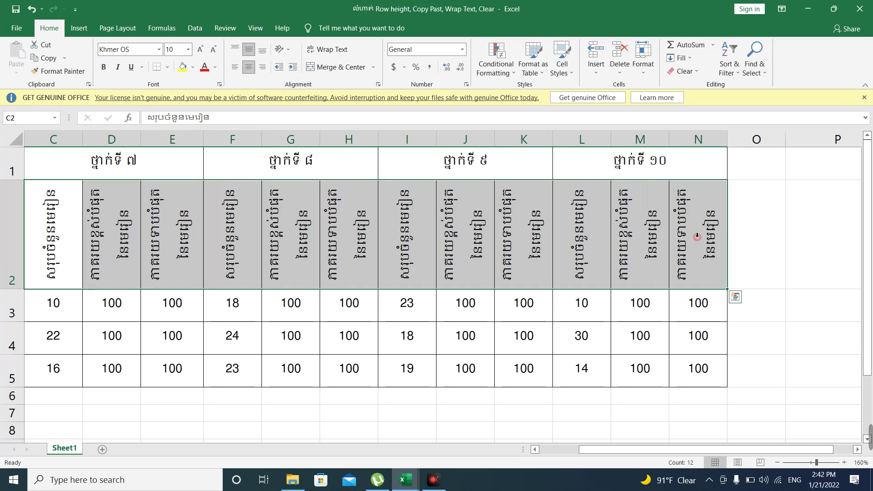
pyautogui.click(263, 67)
pyautogui.click(262, 49)
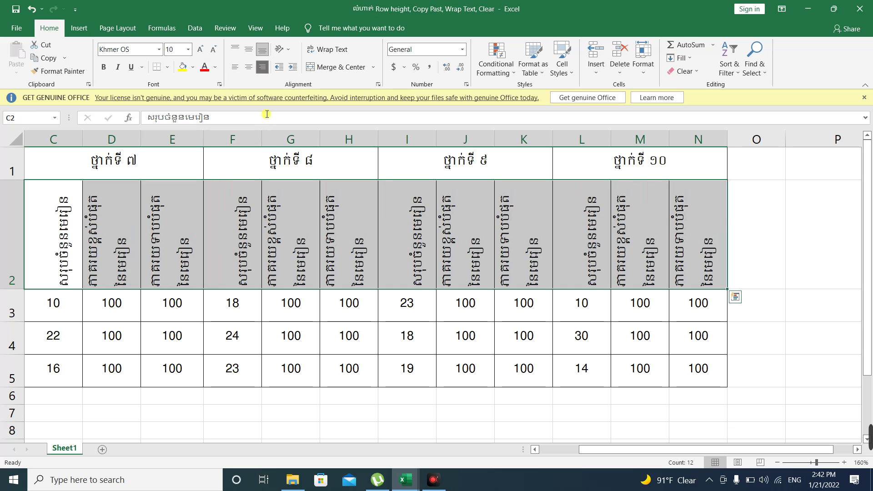
pyautogui.click(248, 53)
pyautogui.click(249, 67)
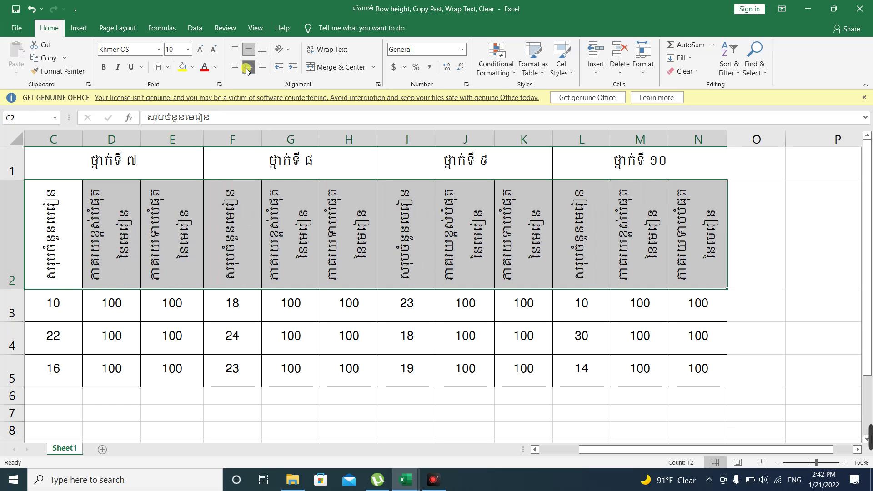
# Clear the headers in F2:N2, keeping only those in C2:E2.
pyautogui.click(230, 318)
pyautogui.moveTo(234, 238); pyautogui.dragTo(681, 232)
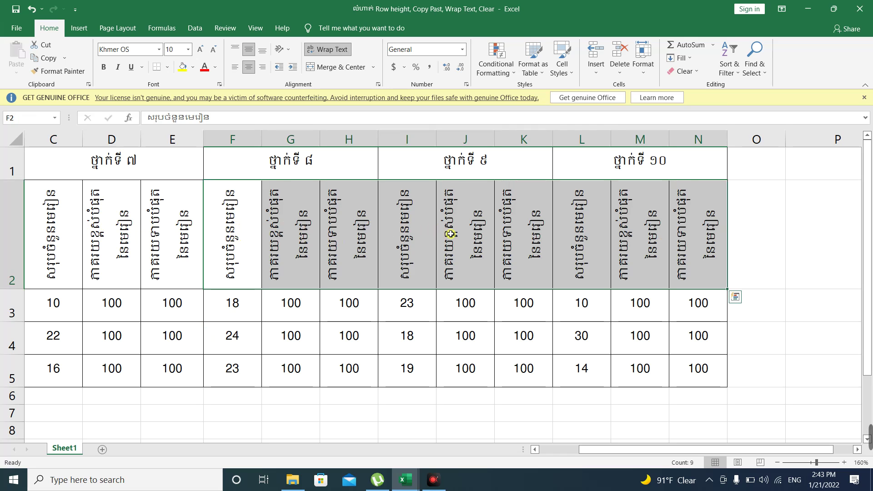
pyautogui.press('Delete')
pyautogui.click(217, 256)
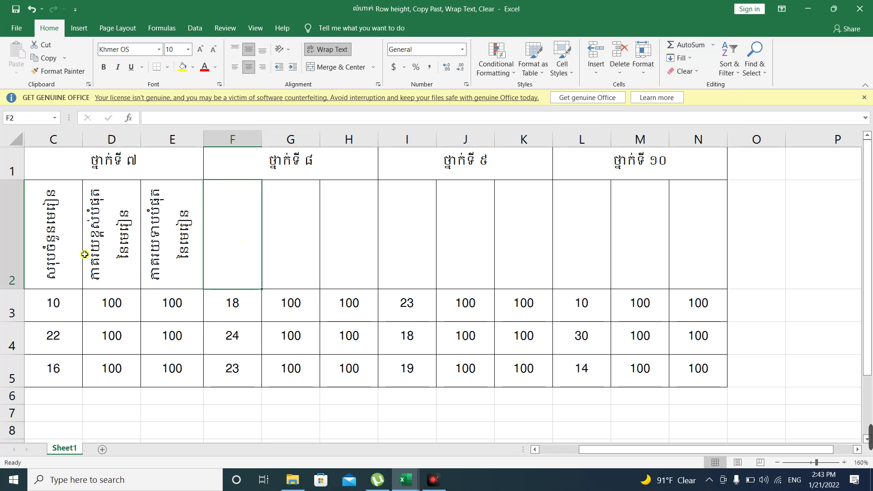
pyautogui.click(331, 413)
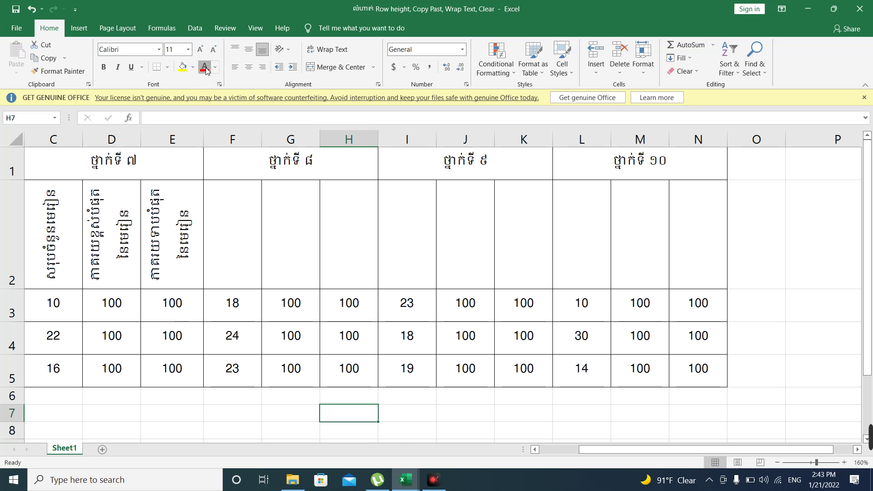
# Enter AB in cell H7 in bold and underline it.
pyautogui.click(104, 67)
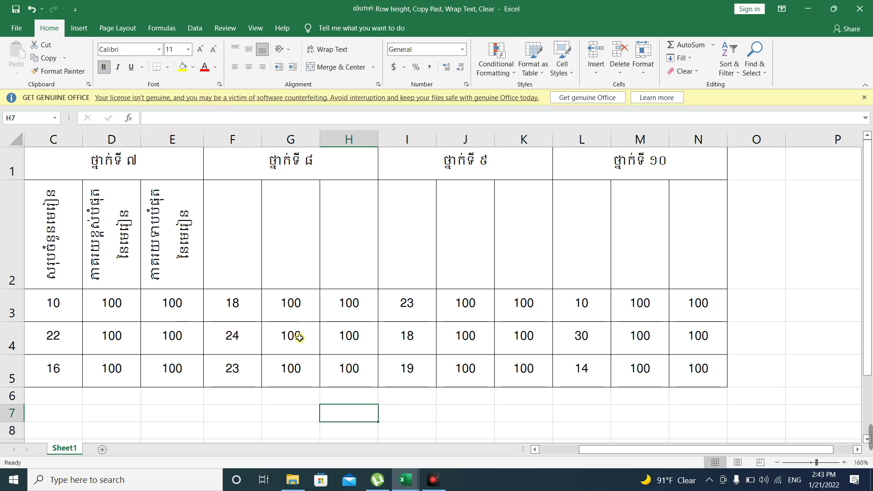
pyautogui.write('1')
pyautogui.press('BackSpace')
pyautogui.write('AB')
pyautogui.press('Return')
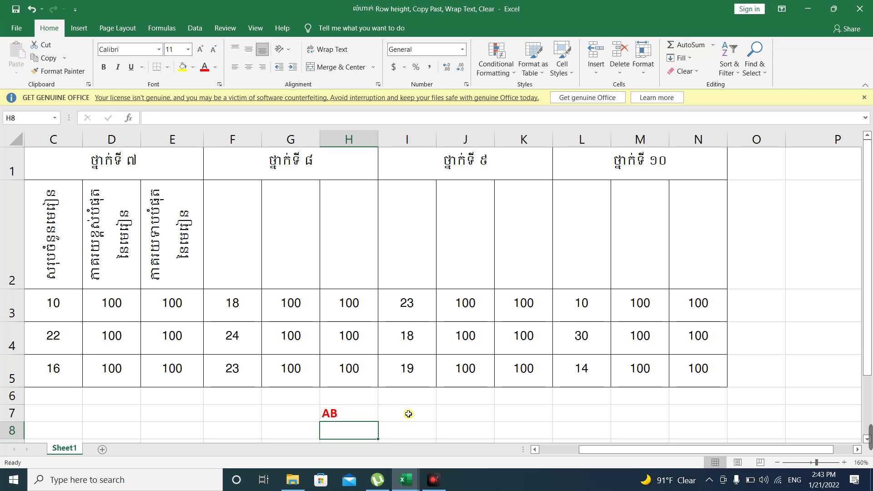
pyautogui.click(354, 404)
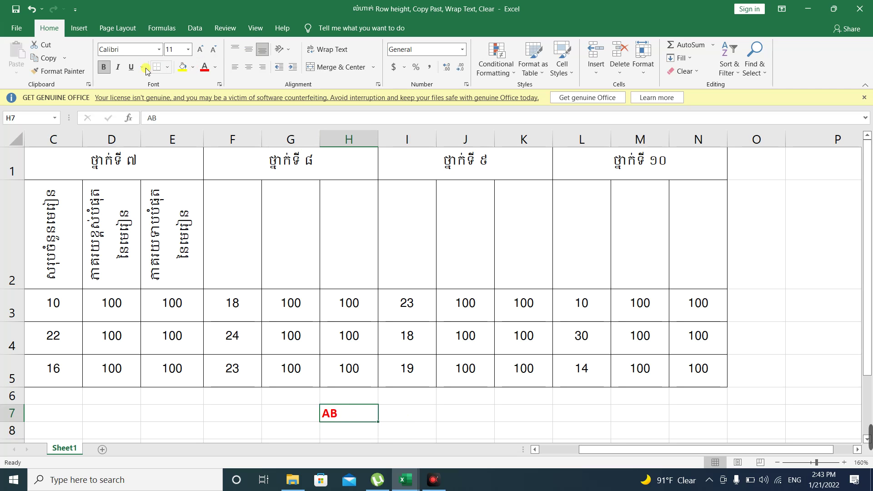
pyautogui.click(132, 67)
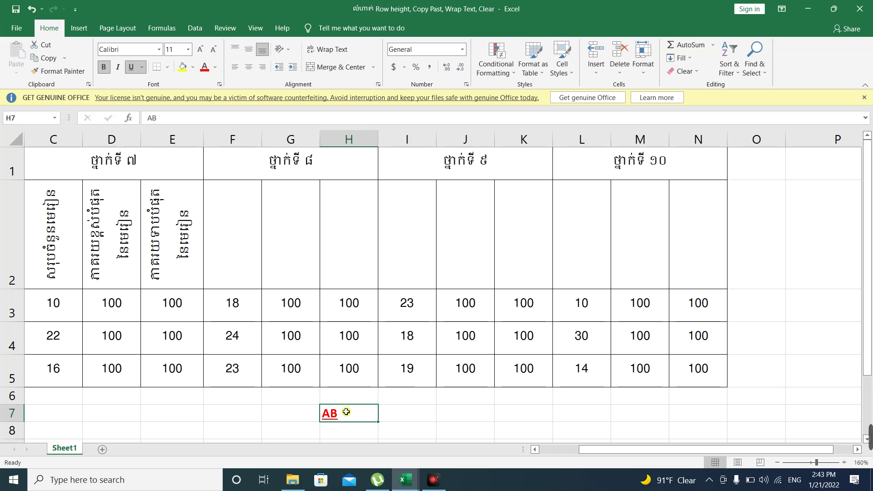
pyautogui.click(451, 412)
pyautogui.click(338, 409)
pyautogui.rightClick(342, 412)
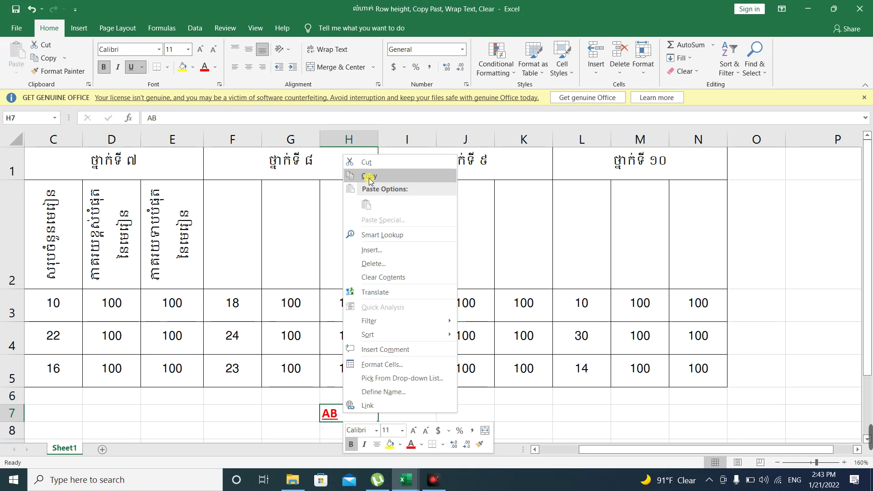
# Copy H7 and paste the formatted AB into J7.
pyautogui.click(369, 177)
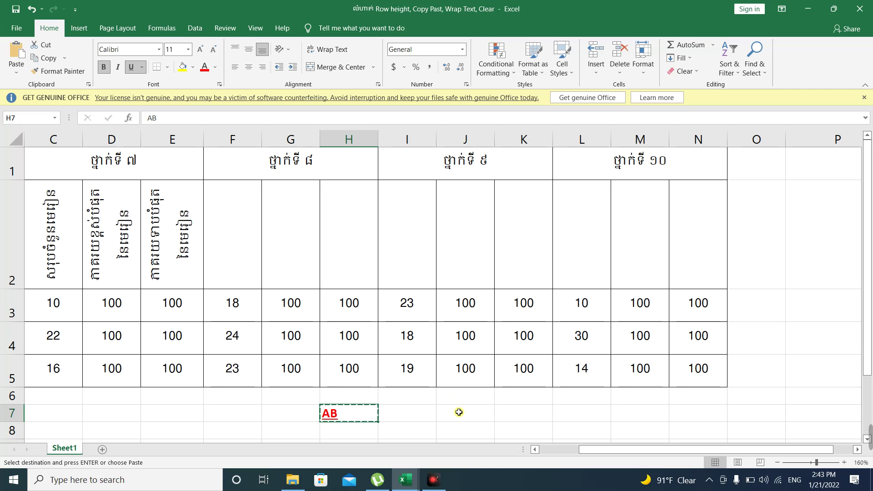
pyautogui.click(464, 412)
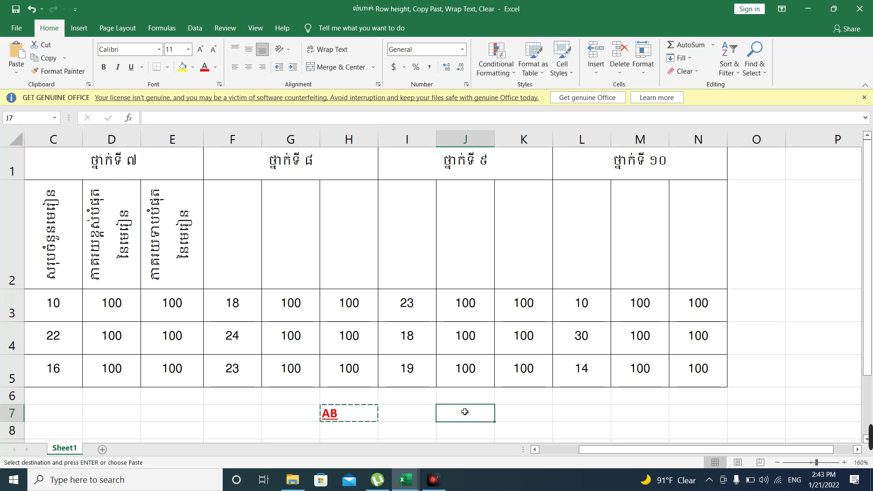
pyautogui.rightClick(464, 411)
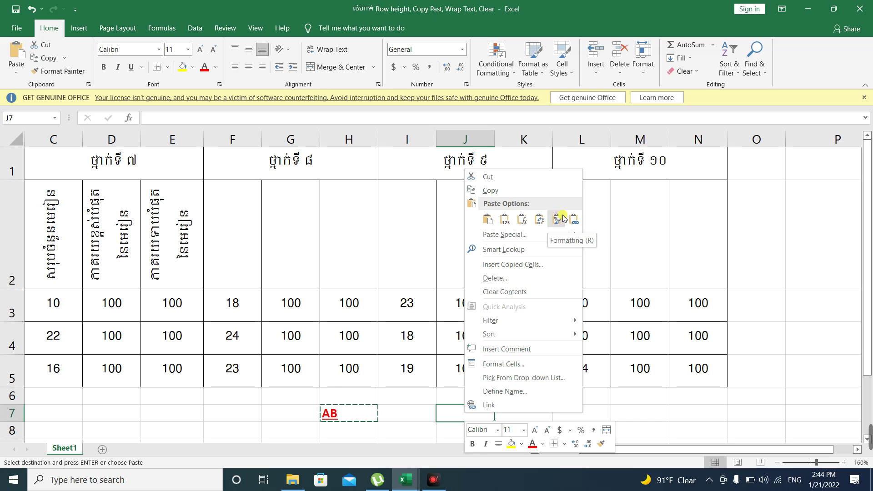
pyautogui.click(504, 221)
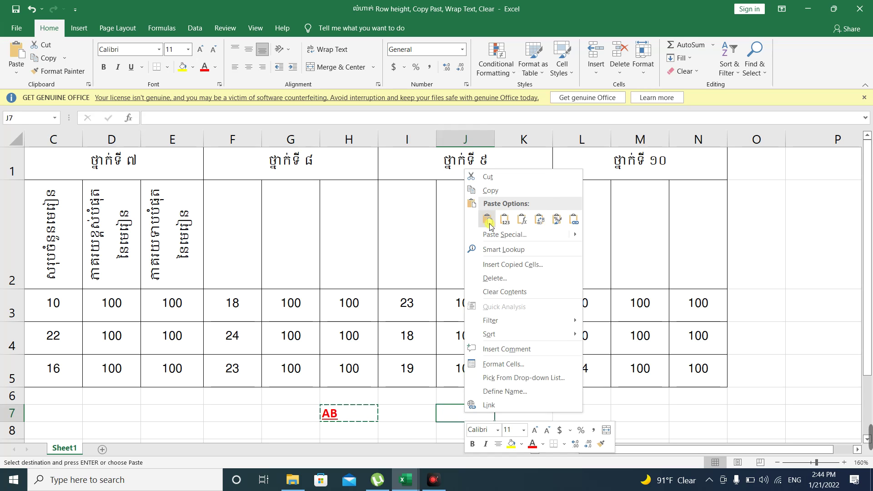
pyautogui.click(488, 222)
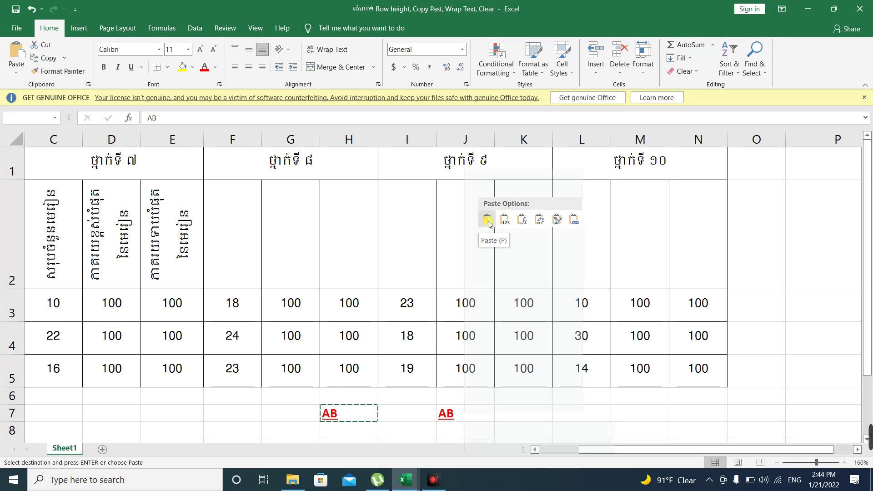
# Paste only the value AB into L7, without formatting.
pyautogui.click(568, 412)
pyautogui.rightClick(566, 412)
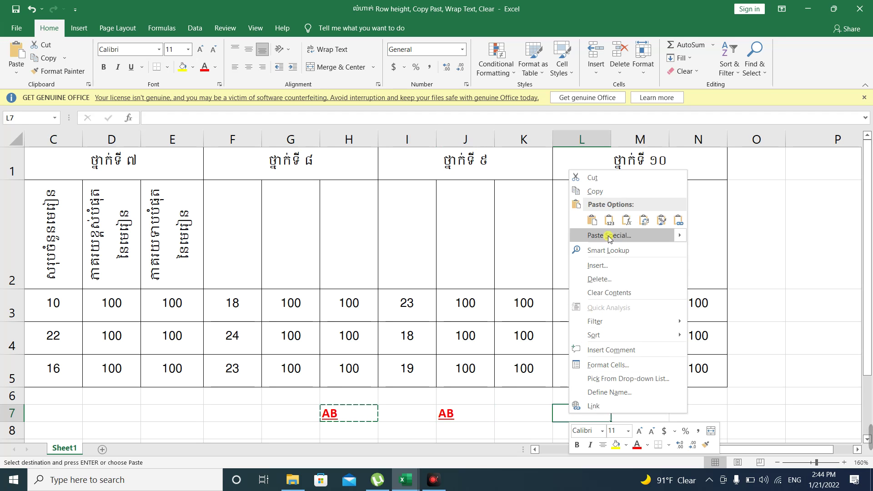
pyautogui.click(611, 227)
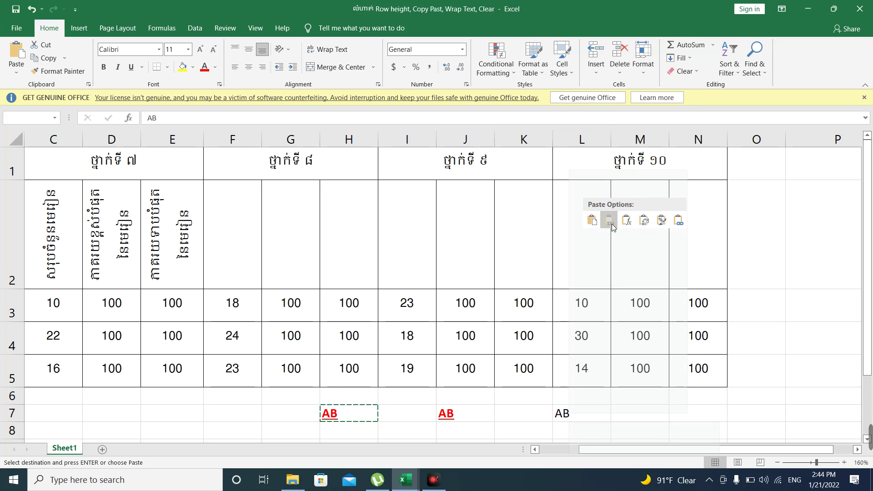
pyautogui.click(613, 226)
pyautogui.click(644, 409)
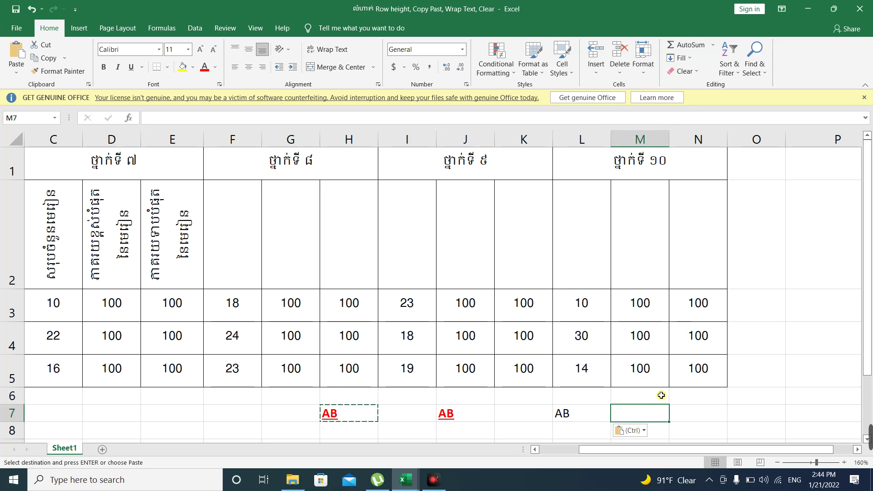
pyautogui.scroll(-1, 661, 395)
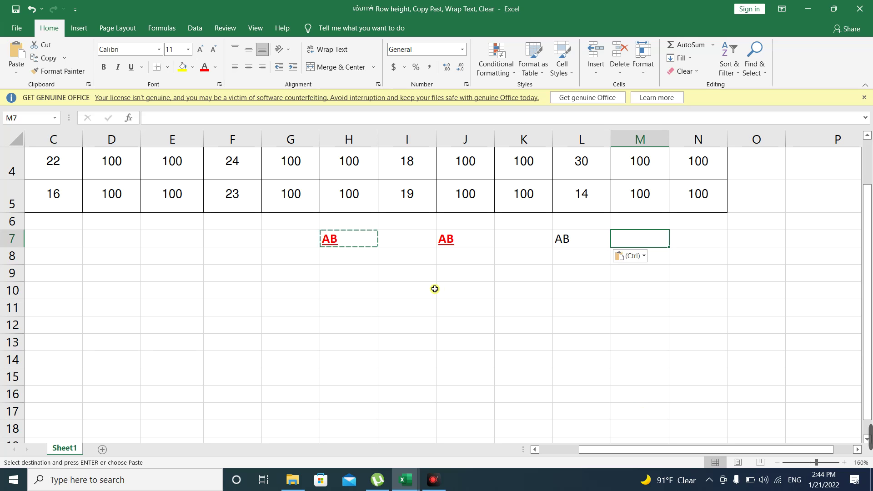
pyautogui.press('Escape')
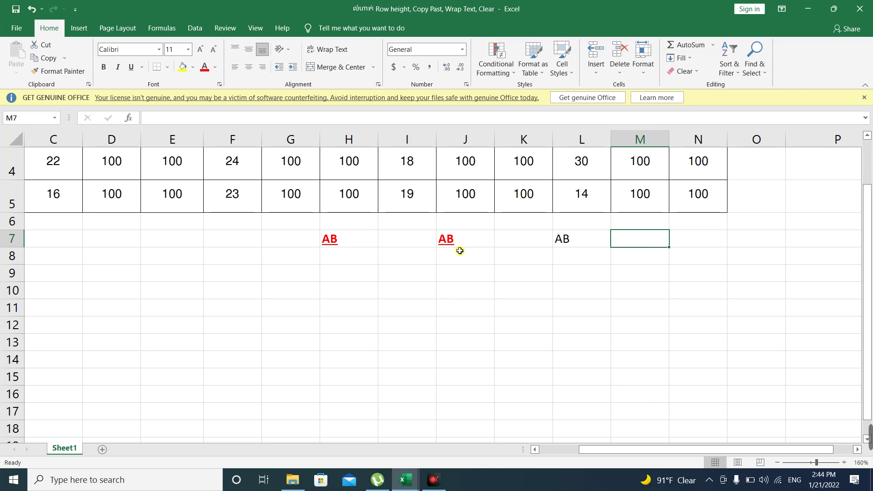
pyautogui.click(456, 241)
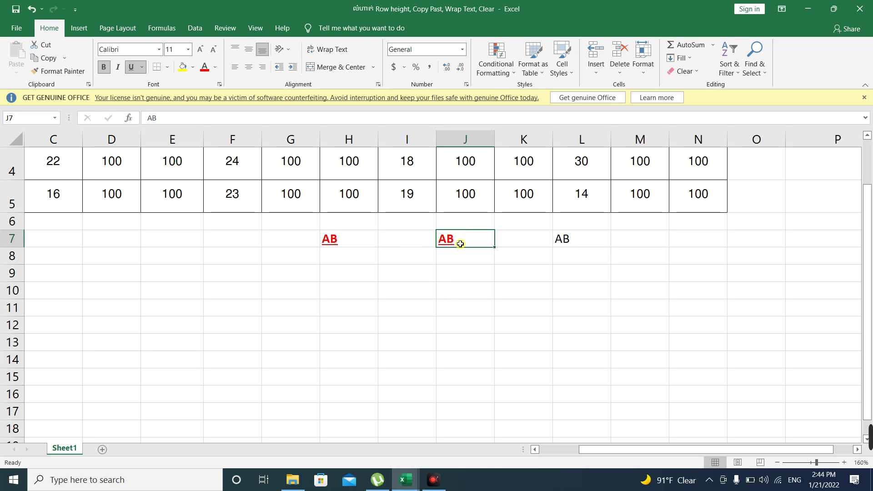
pyautogui.click(567, 240)
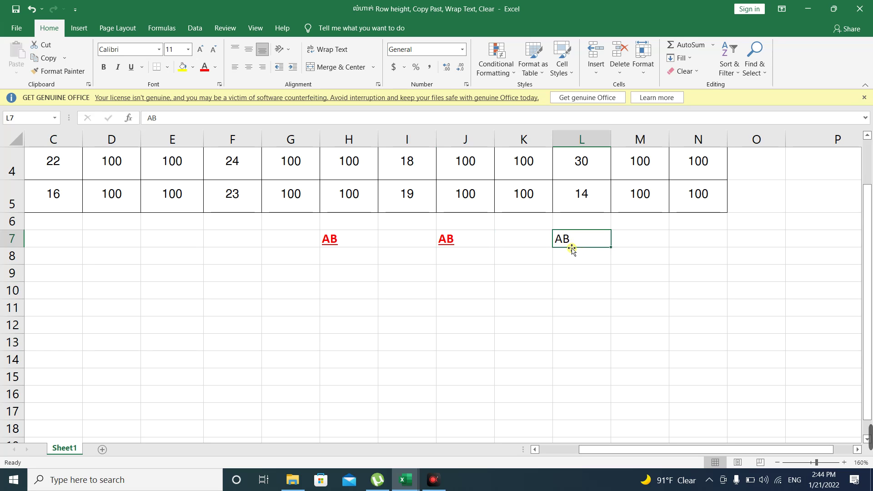
pyautogui.click(475, 241)
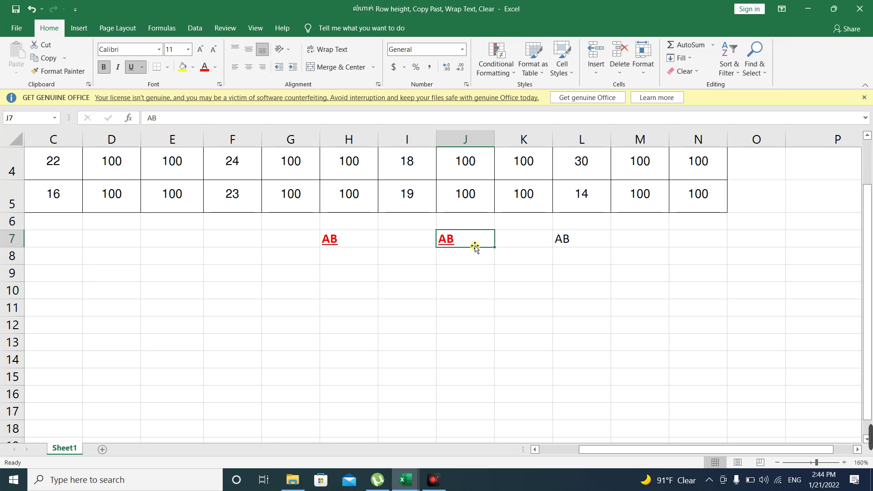
pyautogui.click(568, 238)
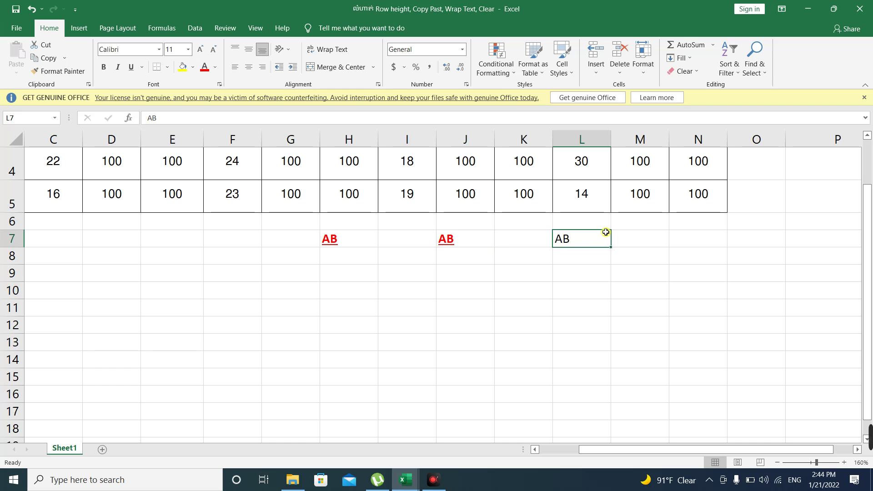
pyautogui.scroll(1, 604, 233)
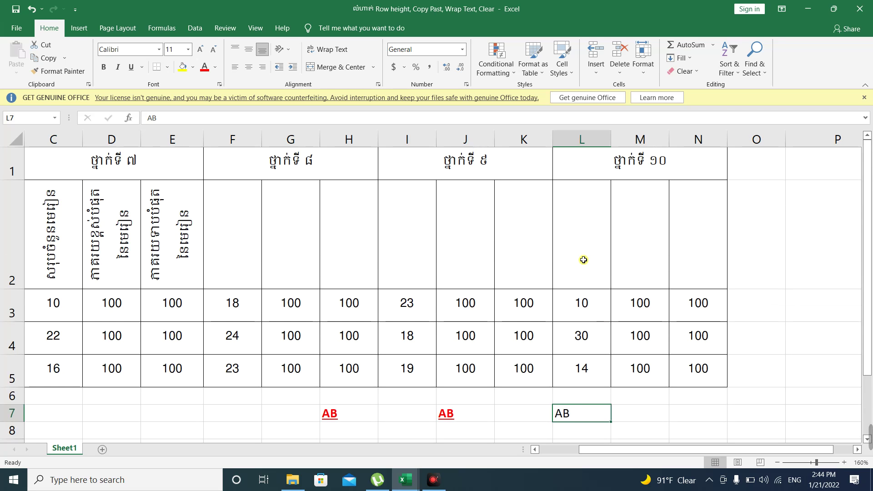
pyautogui.scroll(-1, 583, 258)
# Copy H7 and preview J9's paste options without pasting, then delete the AB cells in row 7.
pyautogui.rightClick(468, 273)
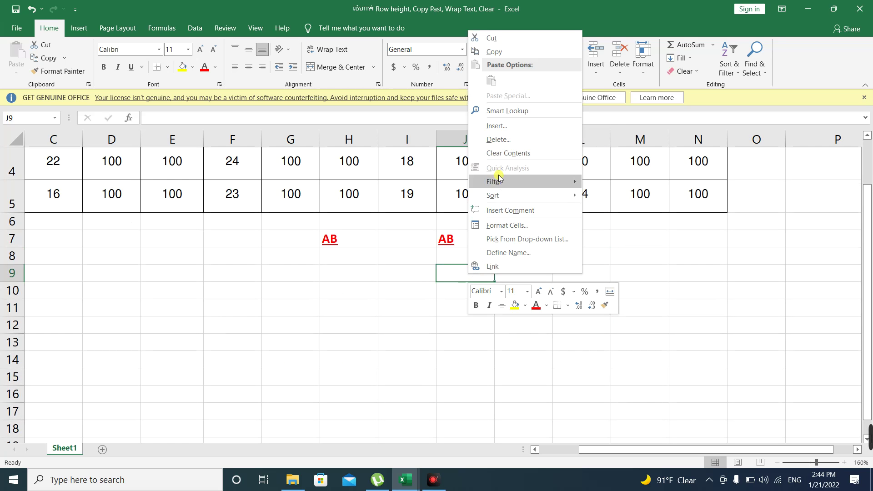
pyautogui.click(331, 237)
pyautogui.click(333, 235)
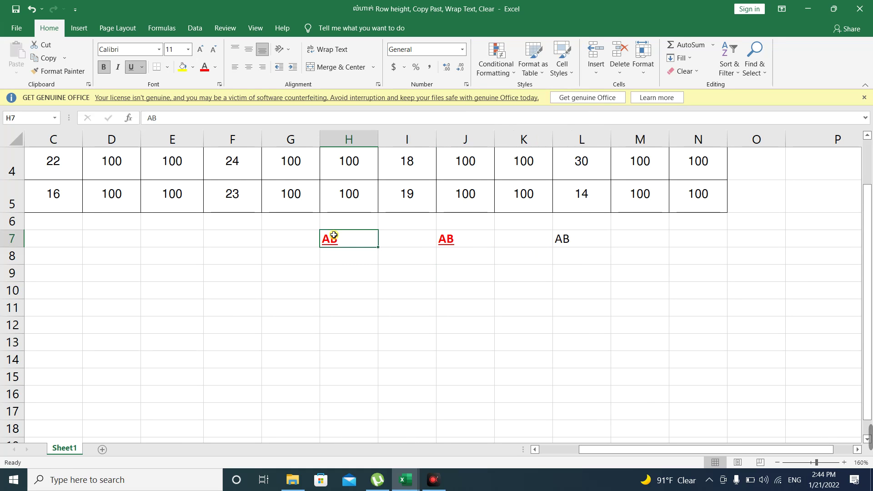
pyautogui.hotkey('ctrl', 'c')
pyautogui.rightClick(471, 276)
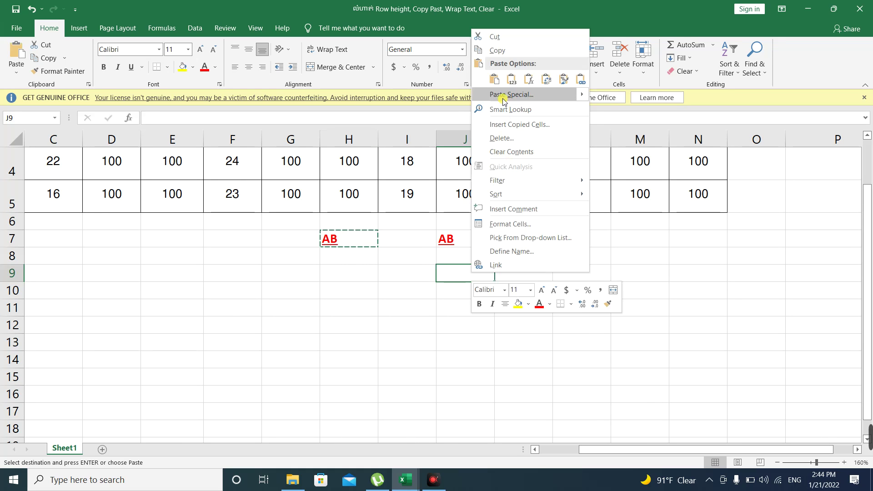
pyautogui.click(494, 85)
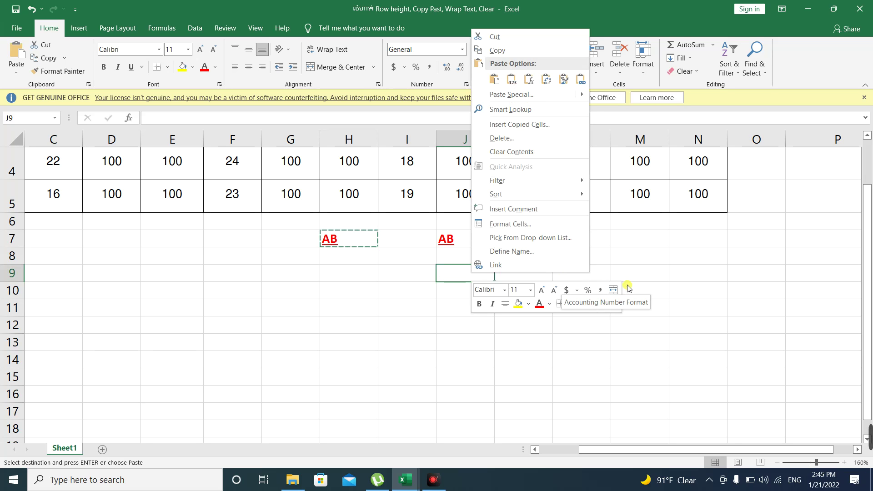
pyautogui.click(653, 270)
pyautogui.moveTo(374, 237)
pyautogui.mouseDown()
pyautogui.moveTo(552, 241)
pyautogui.moveTo(345, 242)
pyautogui.mouseUp()
pyautogui.press('Delete')
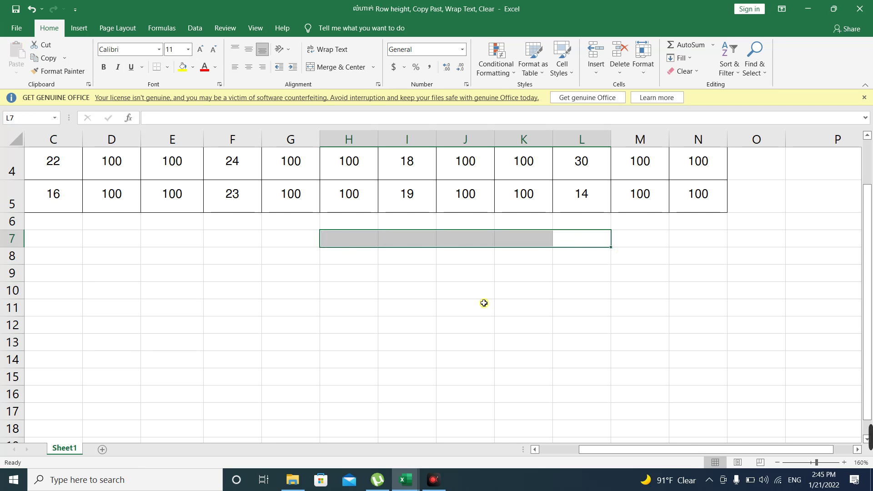
# Undo to restore AB in H7, undo the J7 paste, and cancel the pending copy.
pyautogui.scroll(1, 481, 301)
pyautogui.scroll(-1, 461, 323)
pyautogui.click(456, 327)
pyautogui.click(360, 280)
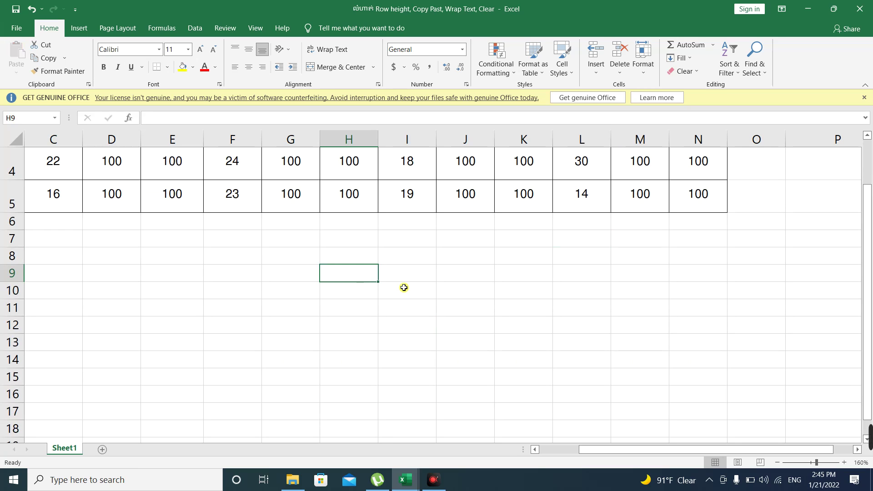
pyautogui.hotkey('ctrl', 'z')
pyautogui.hotkey('ctrl', 'z')
pyautogui.hotkey('ctrl', 'z')
pyautogui.hotkey('ctrl', 'z')
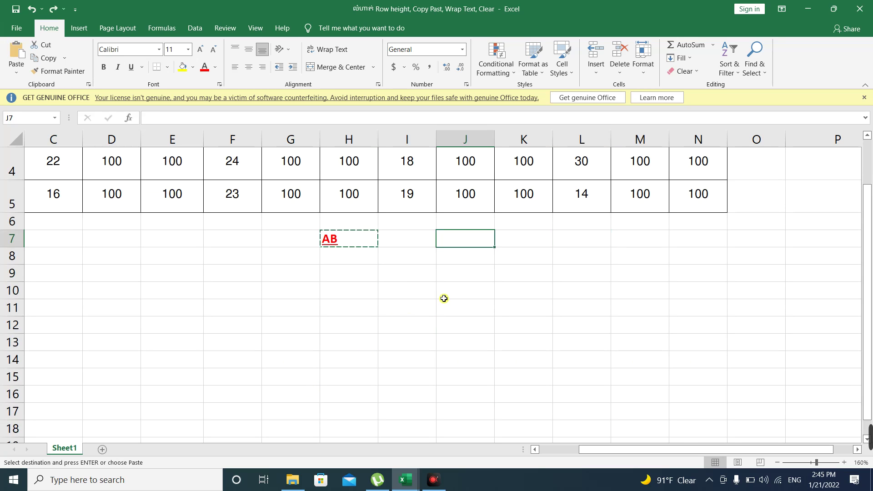
pyautogui.click(439, 297)
pyautogui.click(358, 238)
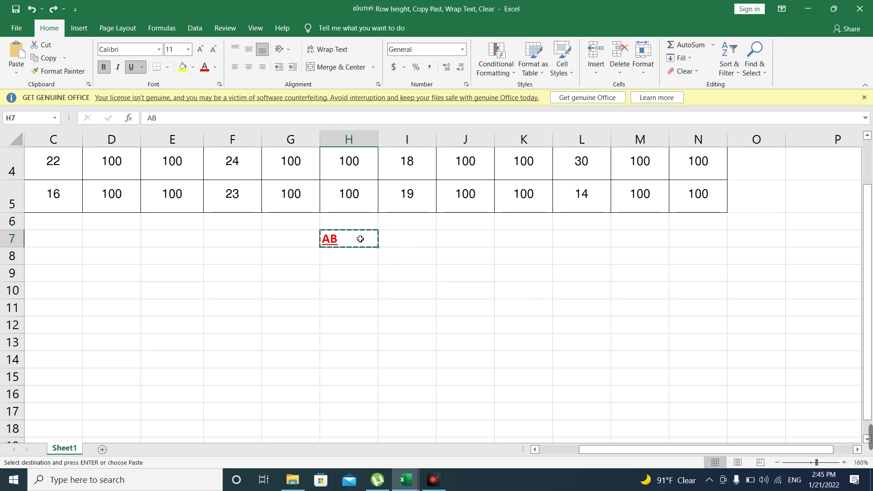
pyautogui.press('Escape')
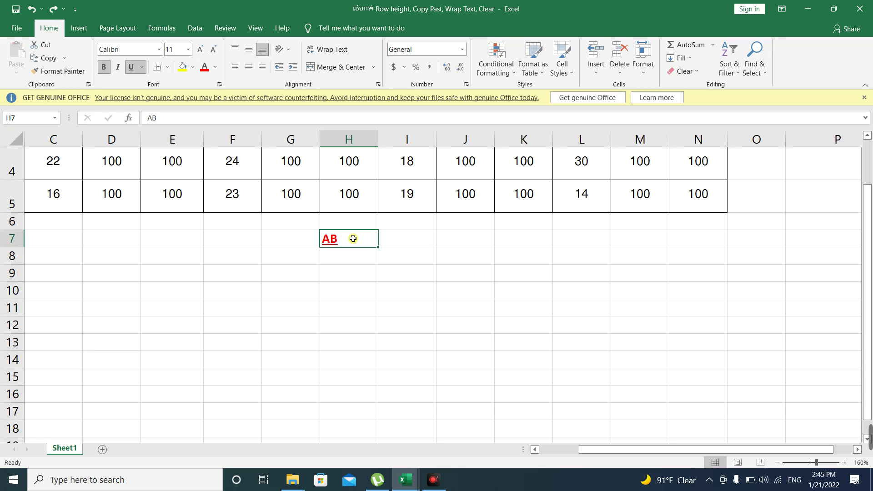
# Launch the On-Screen Keyboard and position it over the sheet.
pyautogui.click(157, 480)
pyautogui.write('ON')
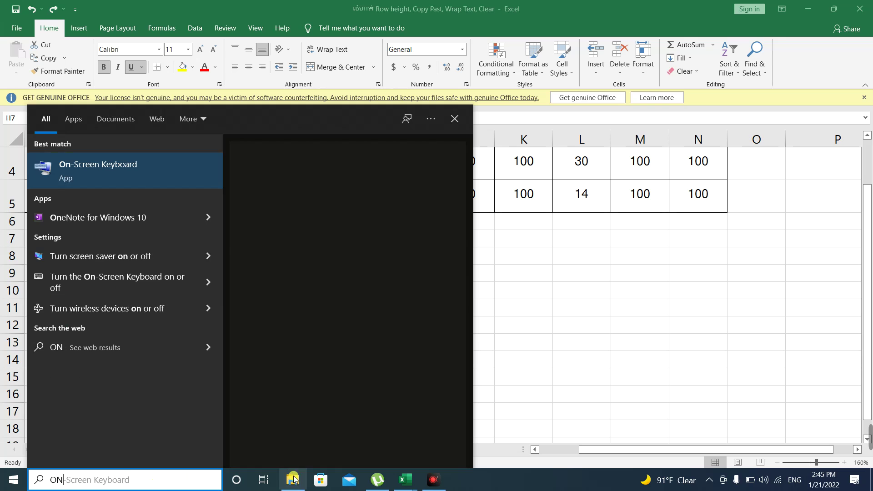
pyautogui.click(172, 168)
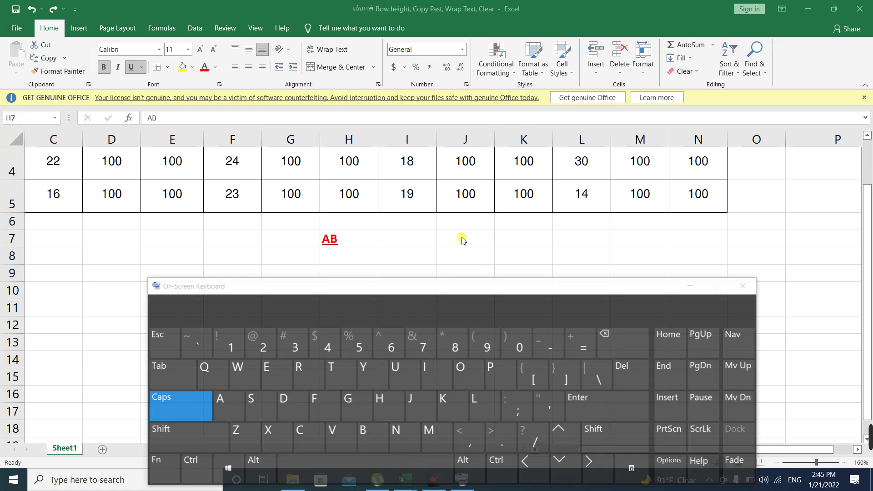
pyautogui.moveTo(380, 286); pyautogui.dragTo(415, 267)
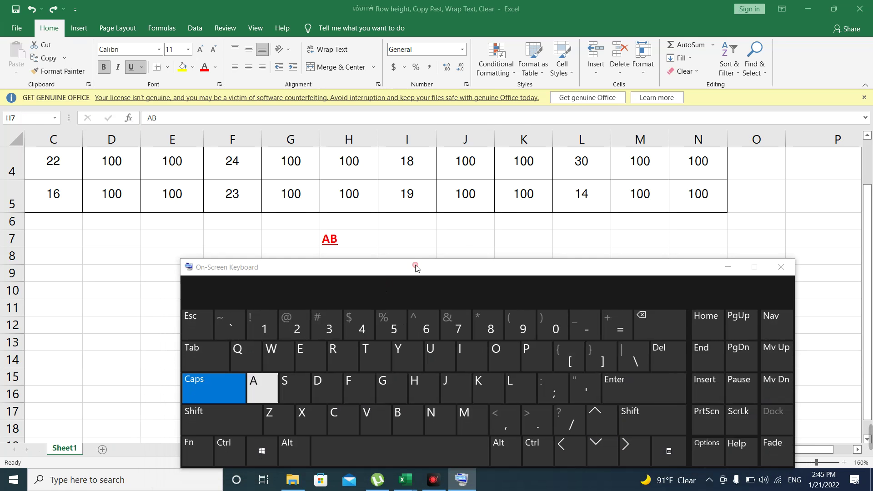
pyautogui.press('capslock')
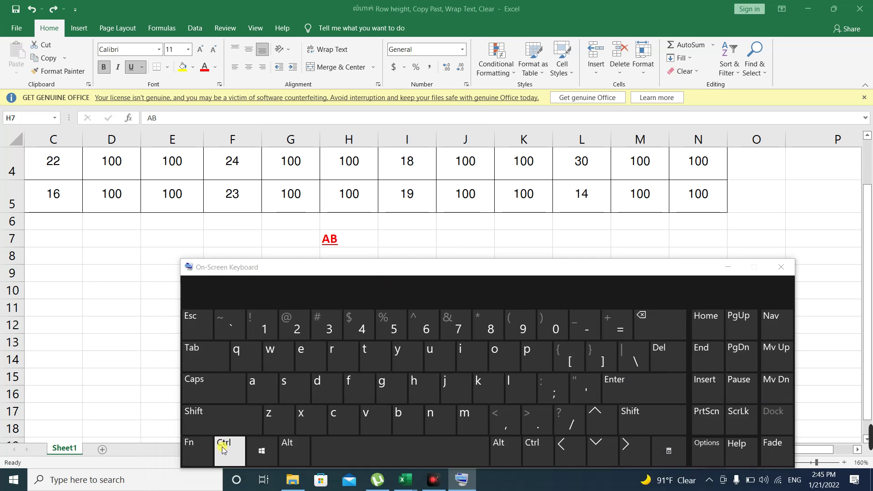
# Copy H7 and paste AB into J7 using the on-screen Ctrl+C and Ctrl+V keys.
pyautogui.click(224, 449)
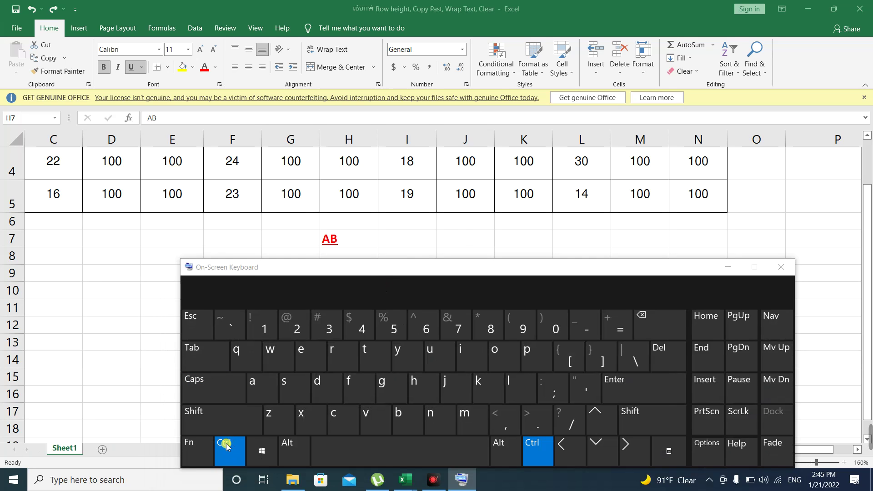
pyautogui.click(336, 425)
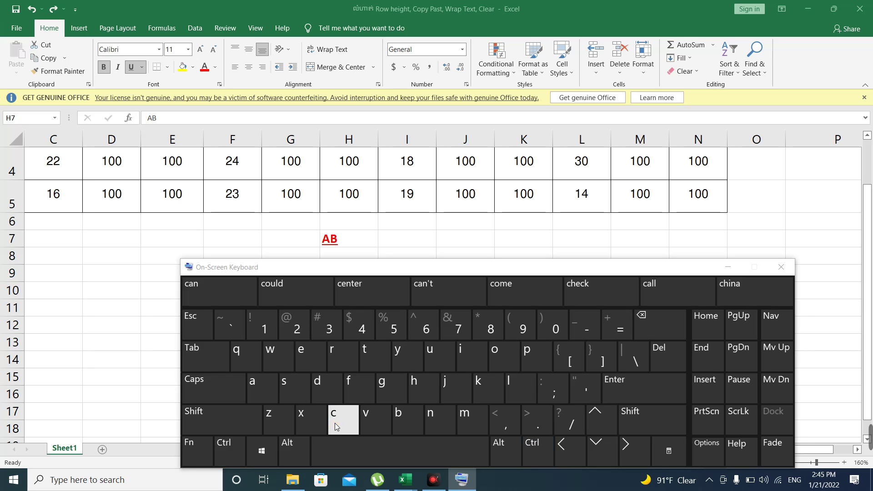
pyautogui.click(344, 240)
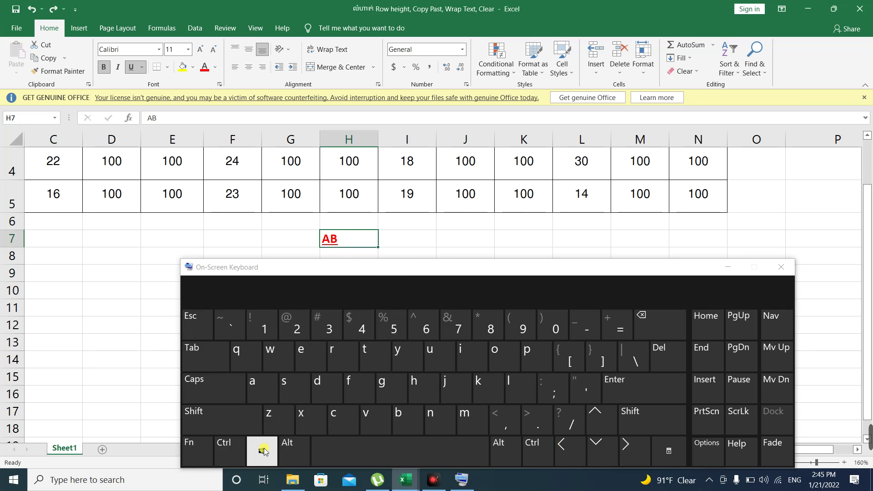
pyautogui.click(244, 447)
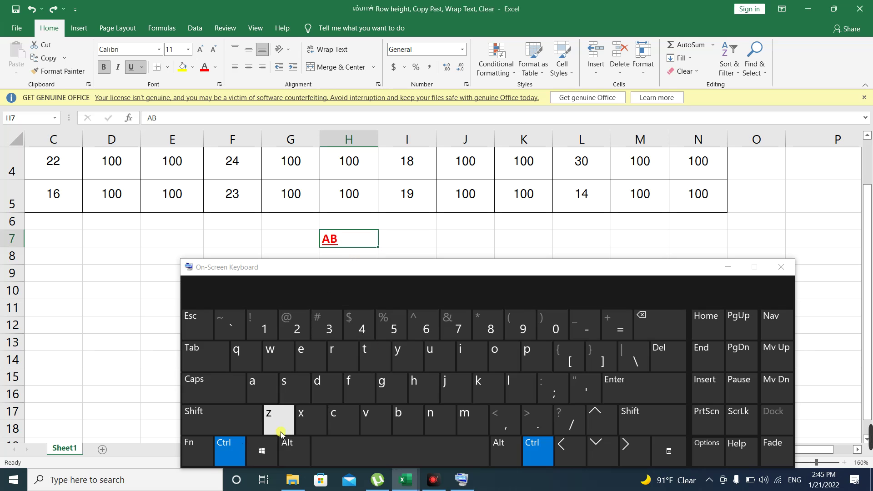
pyautogui.click(336, 423)
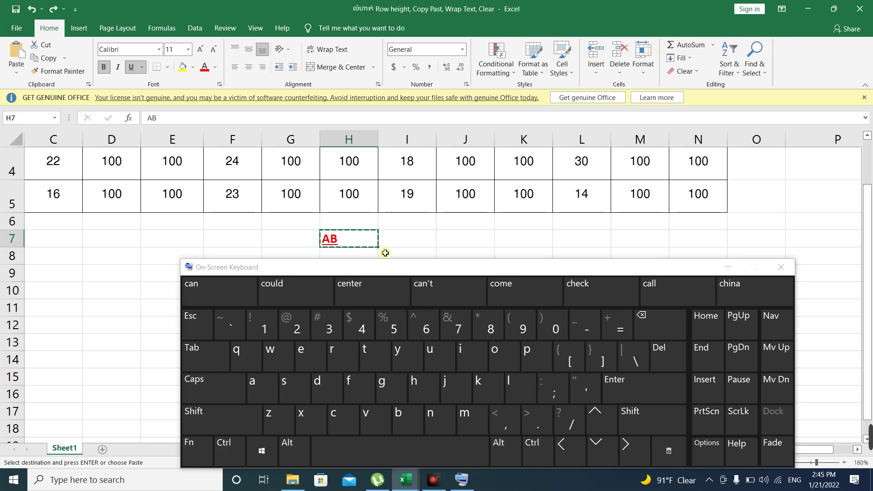
pyautogui.click(469, 239)
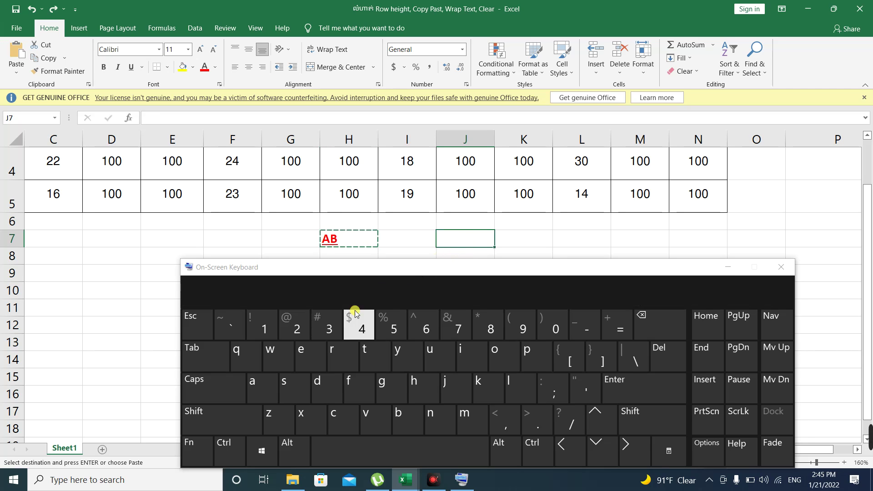
pyautogui.click(236, 446)
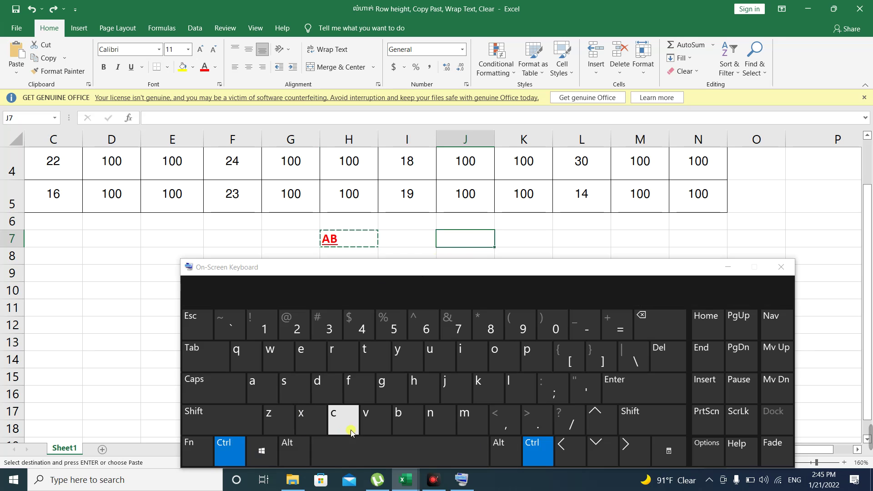
pyautogui.click(373, 427)
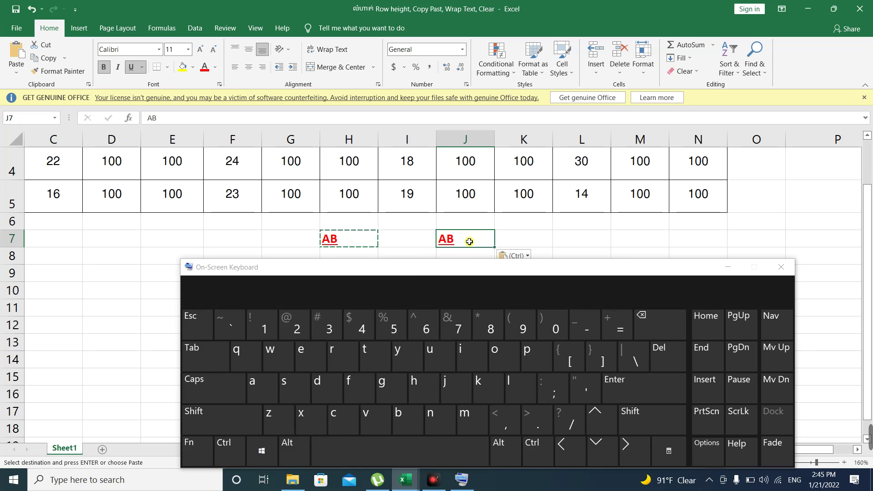
pyautogui.click(593, 244)
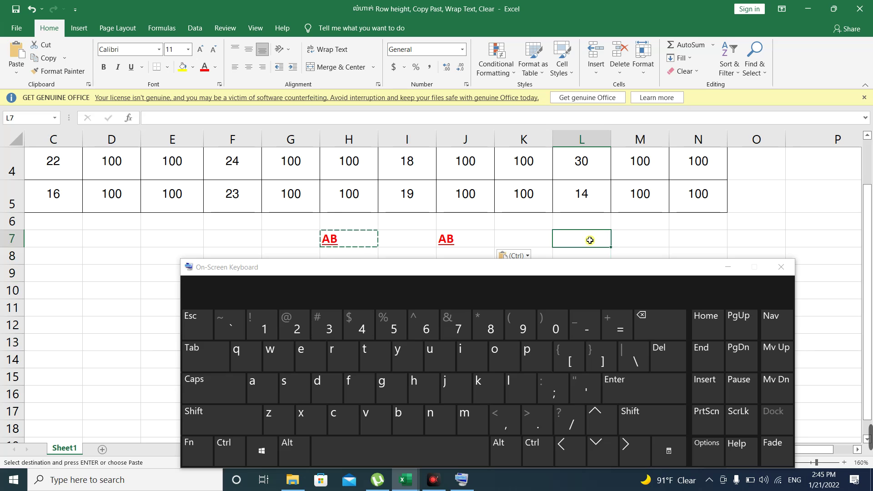
pyautogui.click(462, 235)
pyautogui.press('Escape')
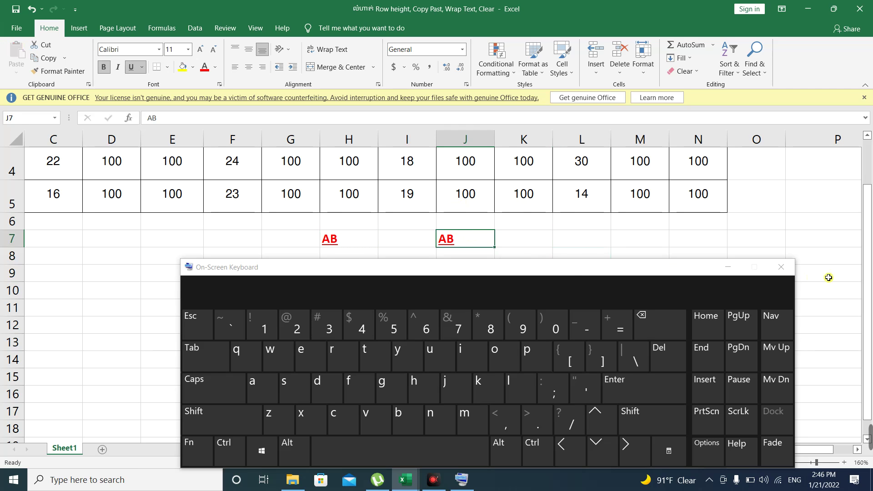
# Close the on-screen keyboard and copy the three Khmer headers in C2:E2.
pyautogui.click(780, 267)
pyautogui.scroll(1, 473, 278)
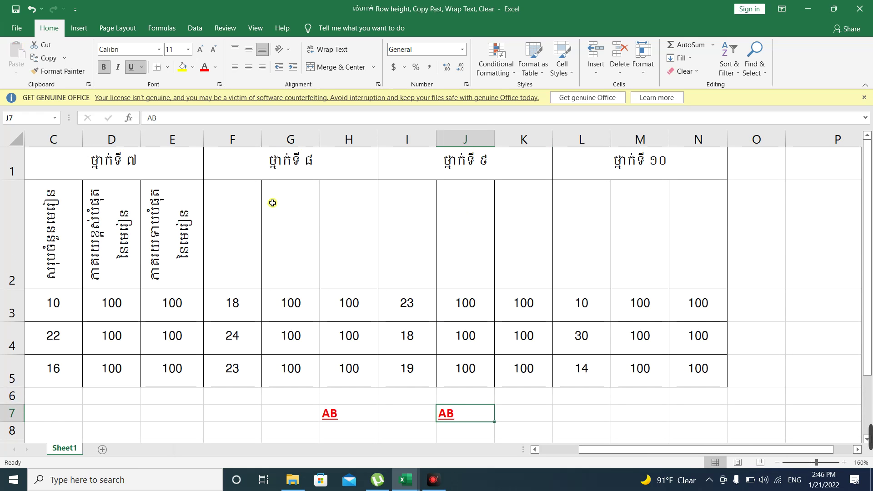
pyautogui.moveTo(57, 220); pyautogui.dragTo(161, 223)
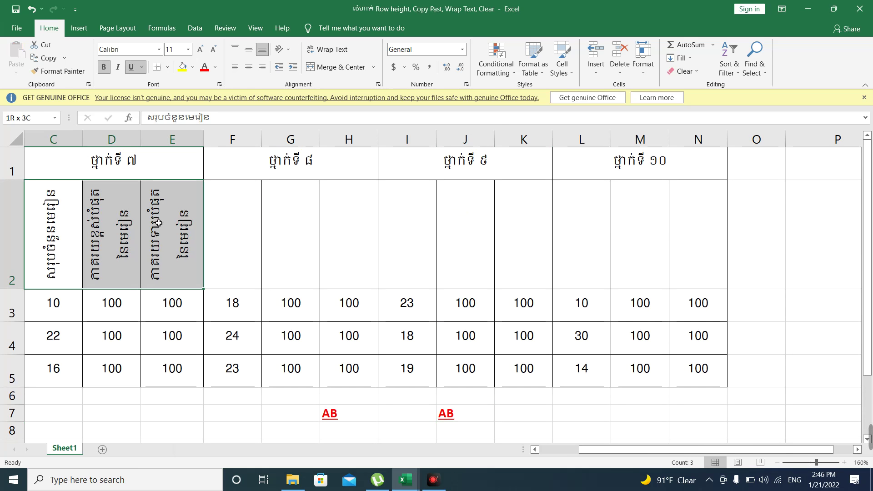
pyautogui.click(231, 255)
pyautogui.click(71, 242)
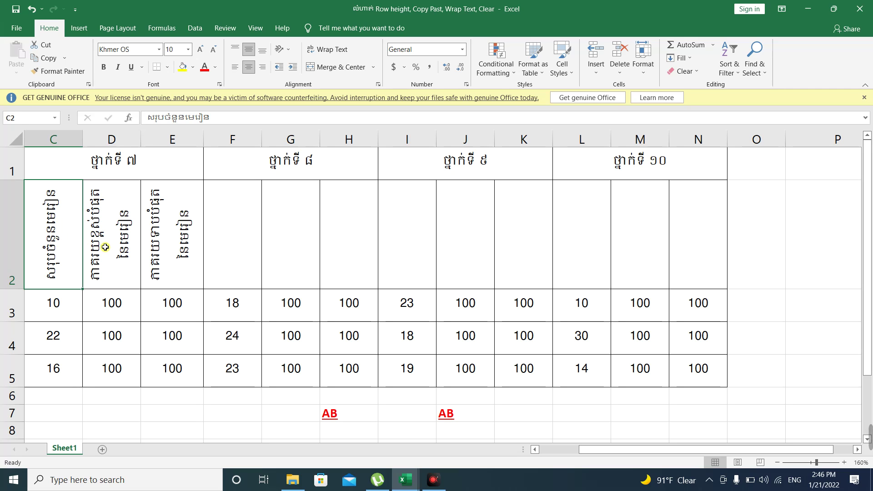
pyautogui.moveTo(67, 234); pyautogui.dragTo(174, 235)
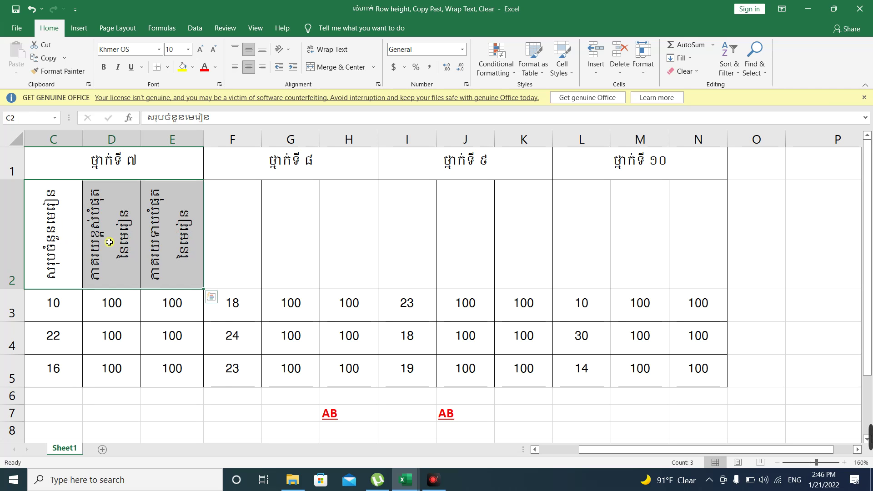
pyautogui.rightClick(110, 227)
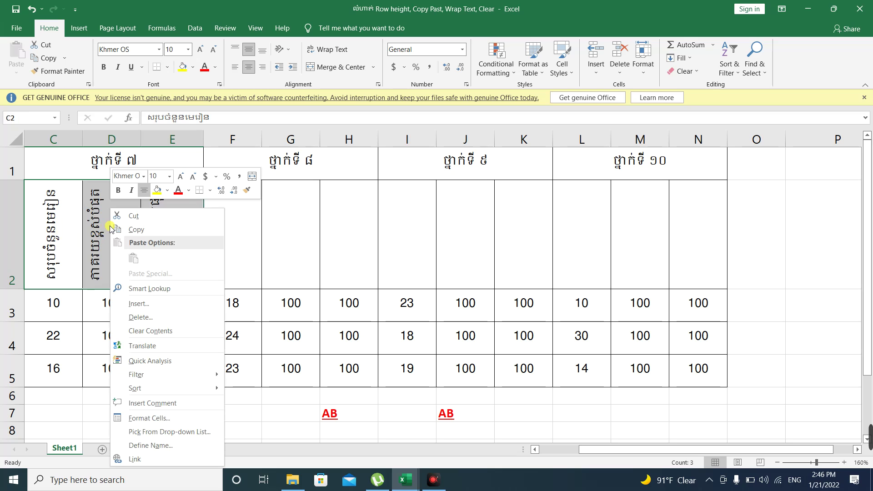
pyautogui.click(145, 235)
# Paste the copied headers into F2:H2, then undo that paste.
pyautogui.click(241, 237)
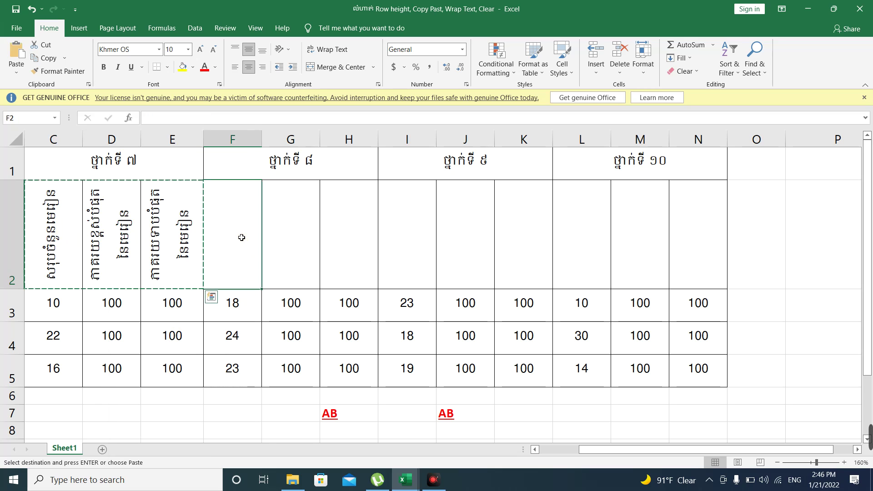
pyautogui.moveTo(241, 237); pyautogui.dragTo(359, 234)
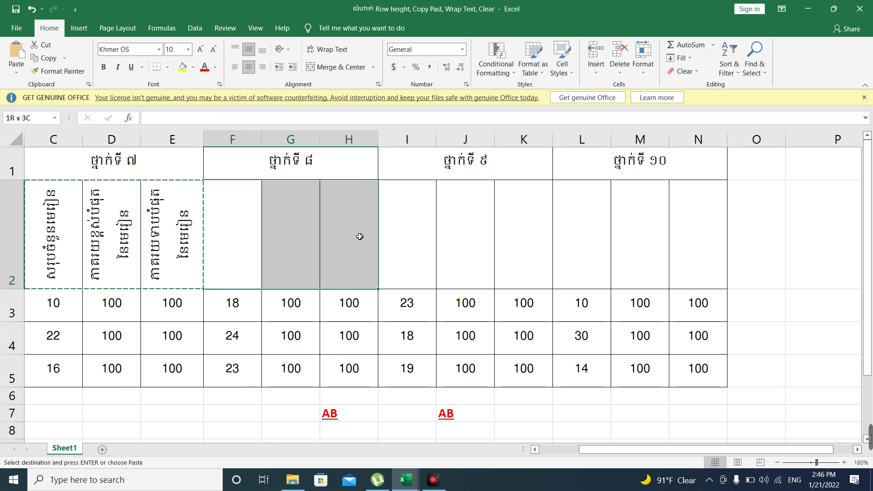
pyautogui.rightClick(222, 222)
pyautogui.click(273, 276)
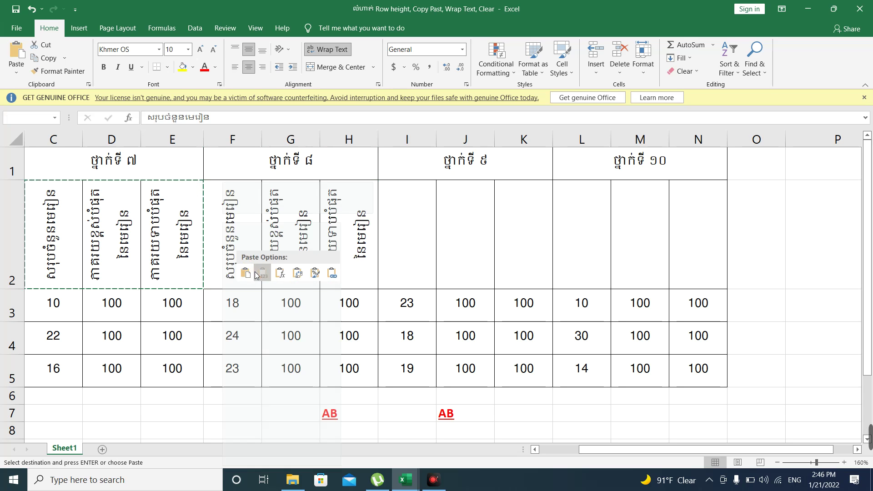
pyautogui.hotkey('ctrl', 'z')
# Paste the Khmer headers across F2:N2 and check the result in I2.
pyautogui.moveTo(250, 248); pyautogui.dragTo(691, 236)
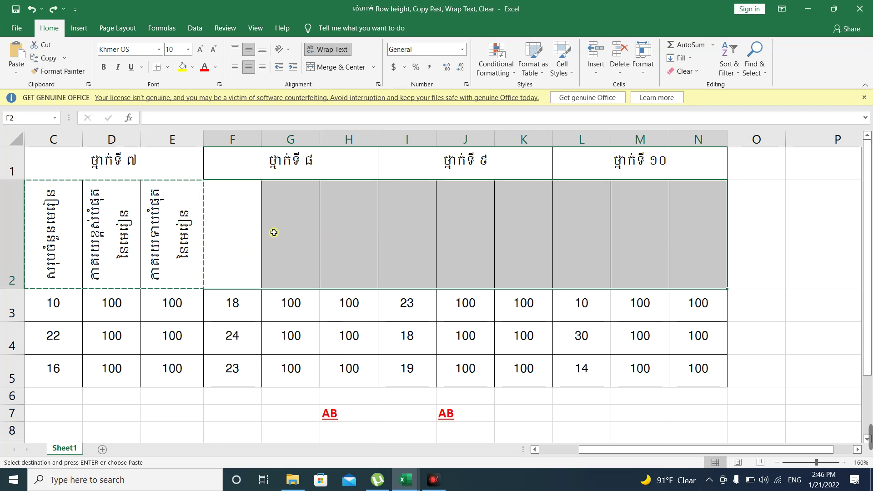
pyautogui.rightClick(231, 223)
pyautogui.click(268, 272)
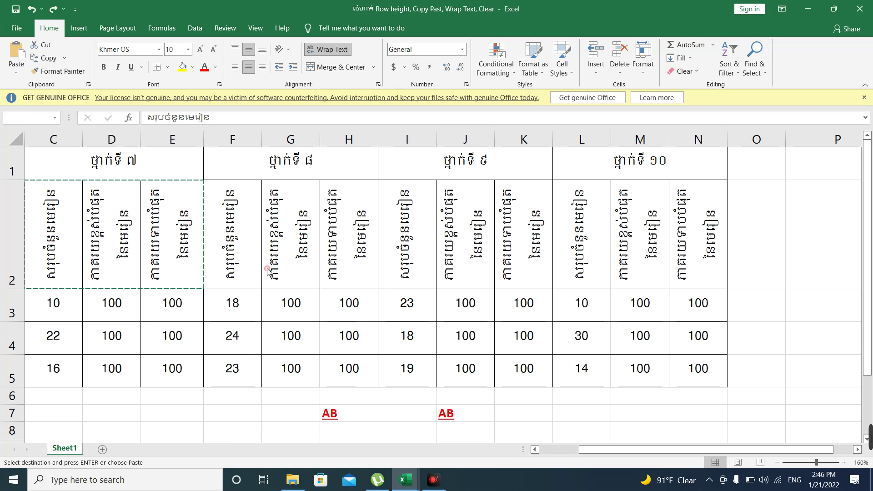
pyautogui.click(519, 304)
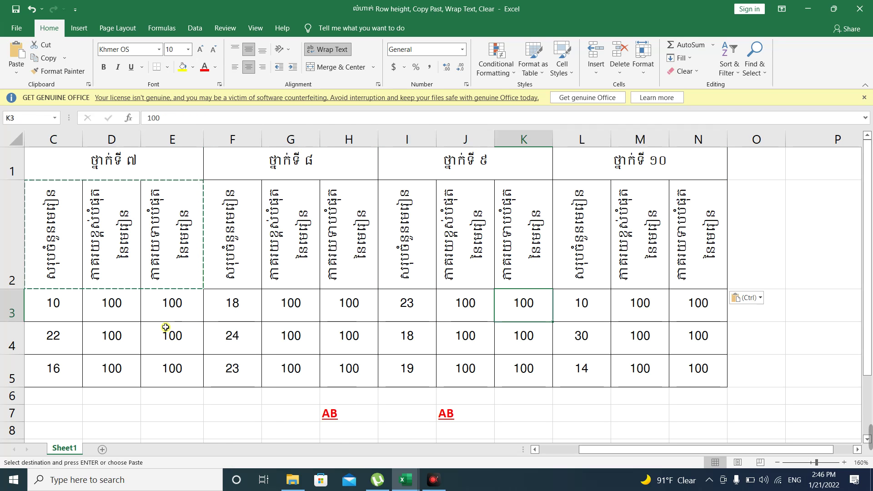
pyautogui.click(110, 314)
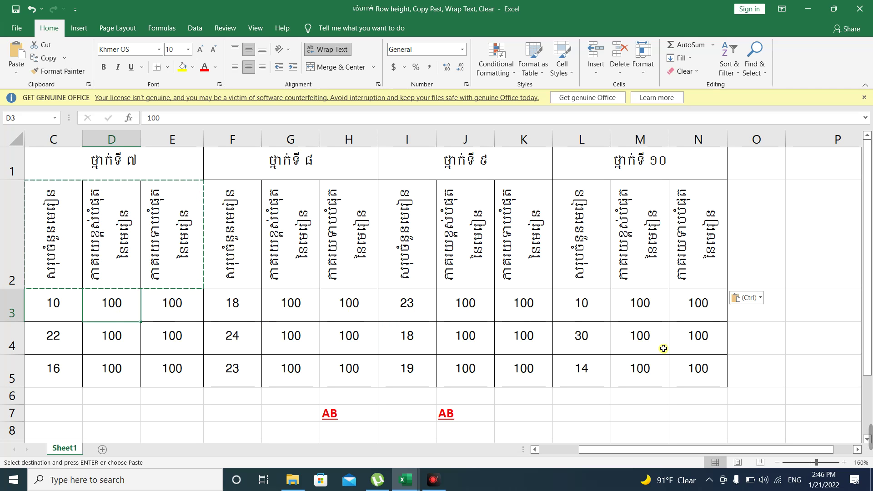
pyautogui.click(406, 203)
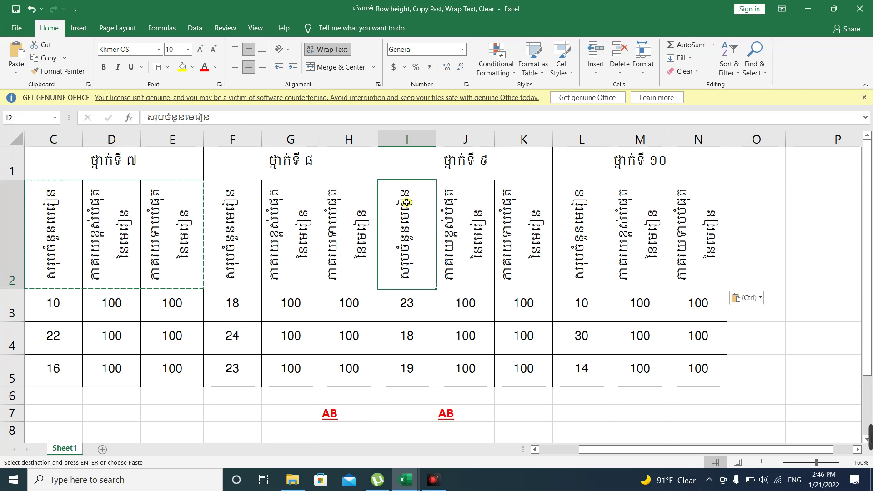